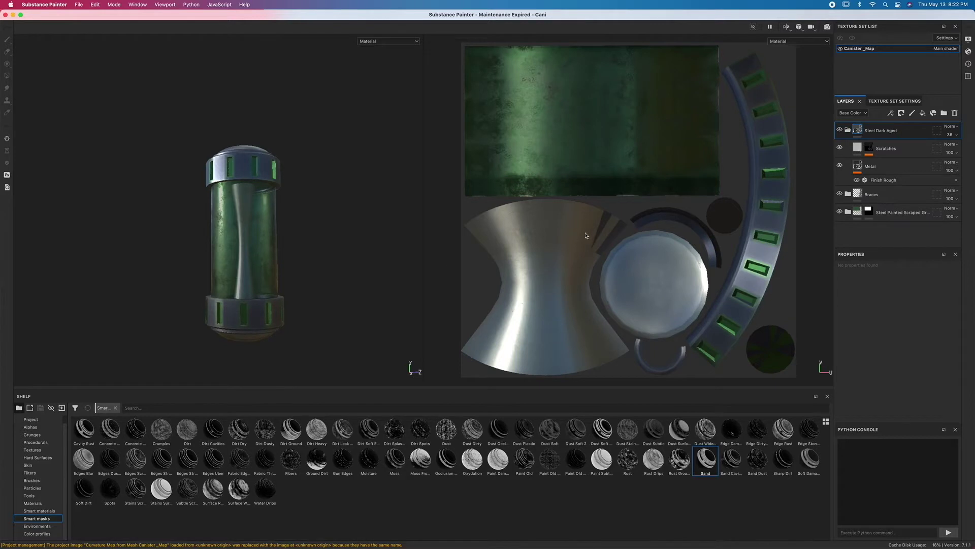
- Add an Emissive channel to the Canister_Map texture set via Texture Set Settings
{"action": "left_click", "coordinate": [883, 102]}
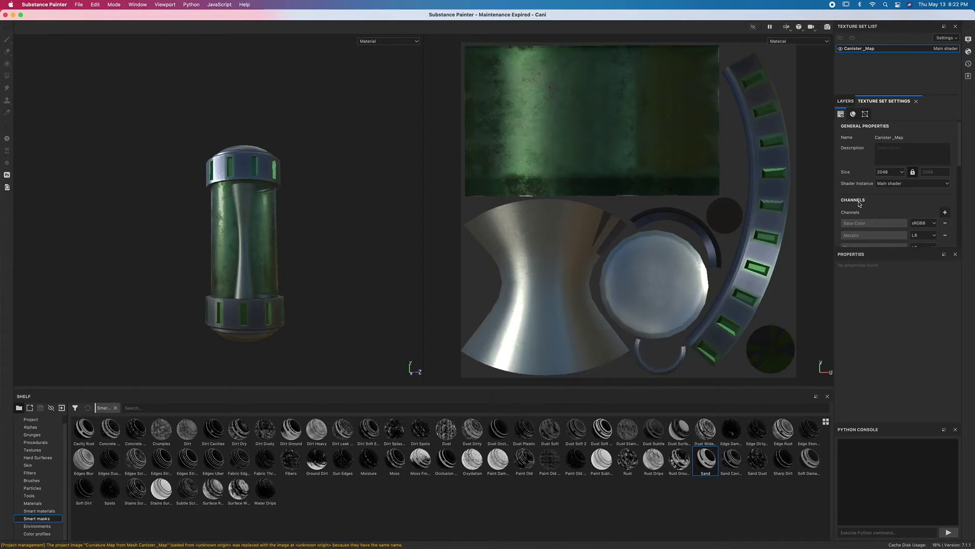
{"action": "left_click", "coordinate": [945, 213]}
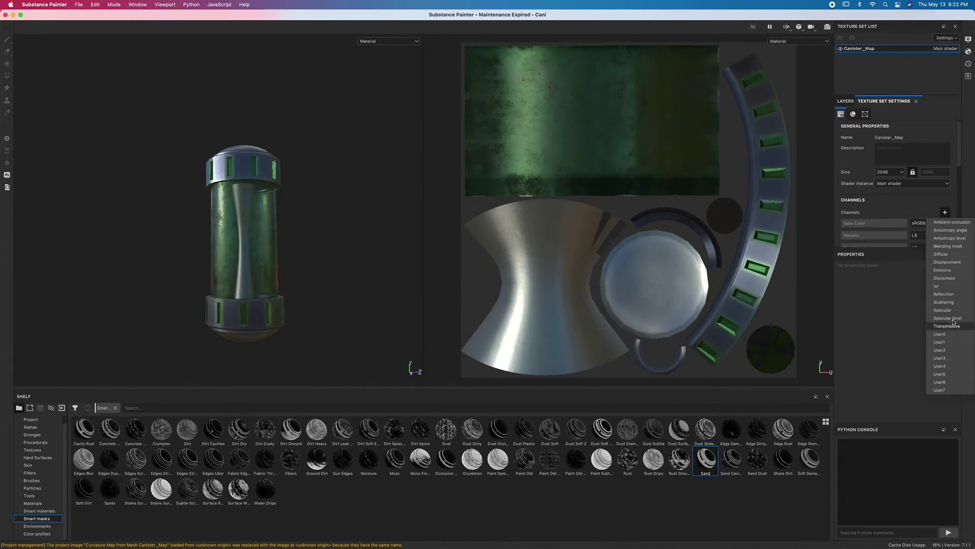
{"action": "left_click", "coordinate": [943, 270]}
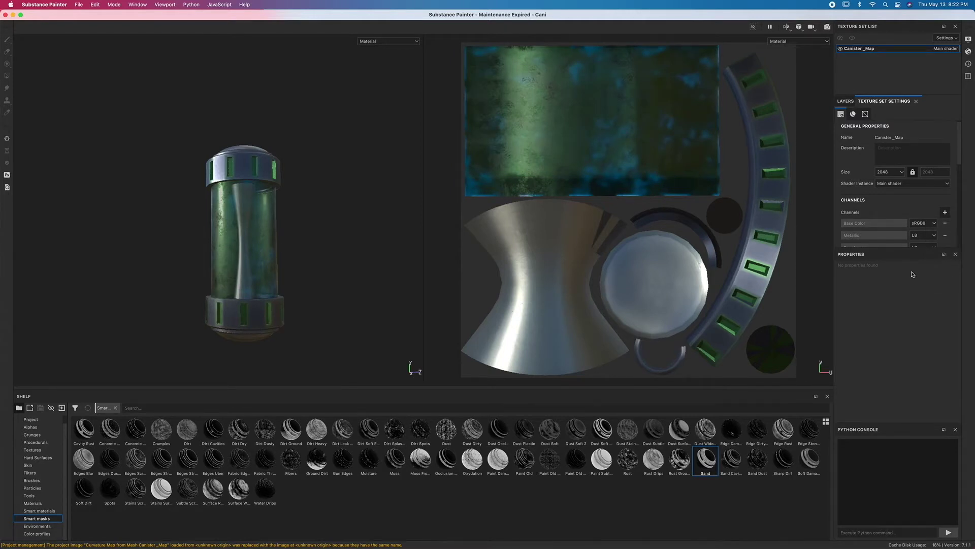
{"action": "left_click", "coordinate": [847, 102]}
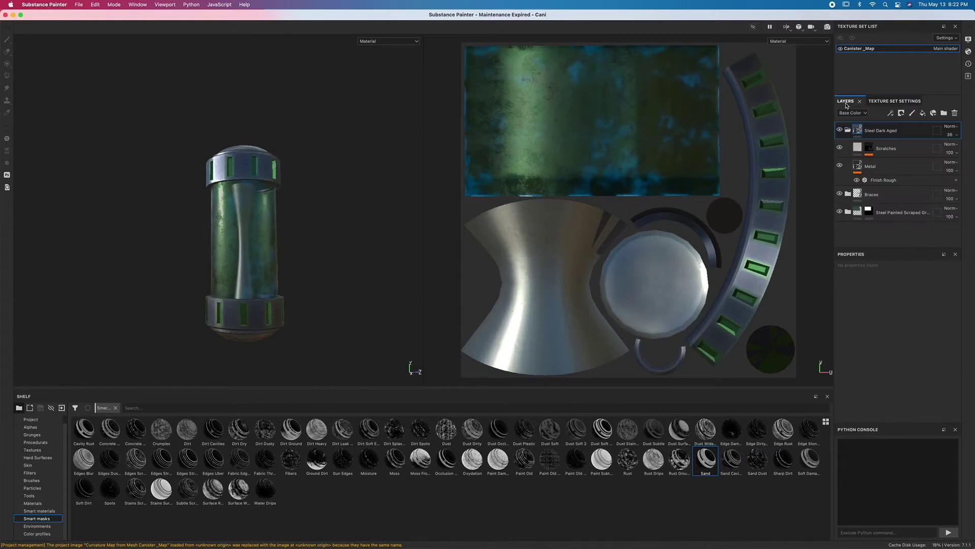
- Collapse the Steel Dark Aged group and expand Steel Painted Scraped
{"action": "left_click", "coordinate": [896, 155]}
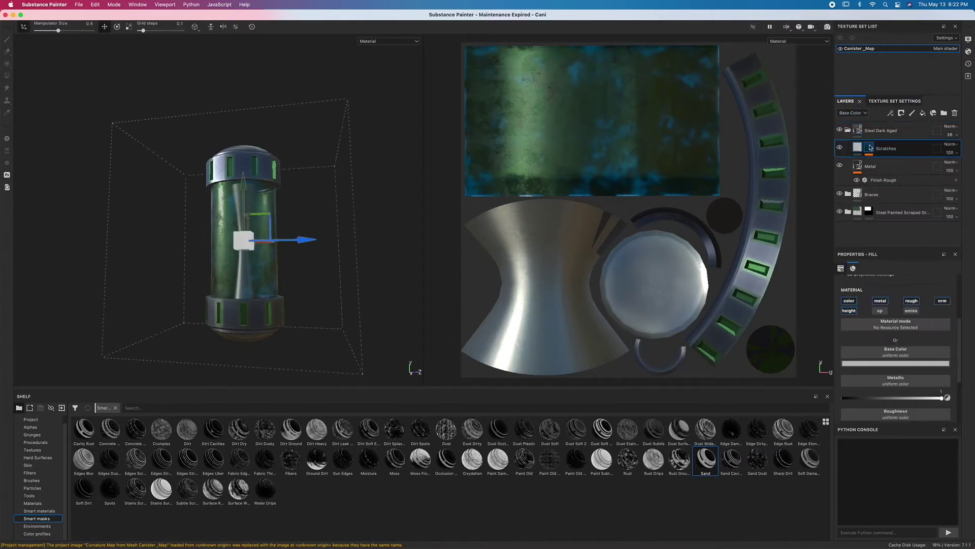
{"action": "left_click", "coordinate": [848, 130]}
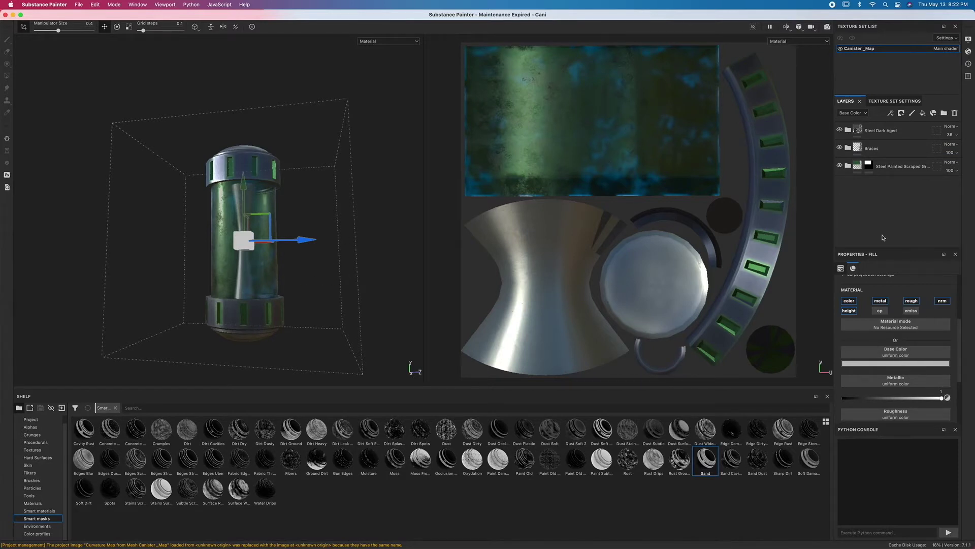
{"action": "left_click", "coordinate": [848, 166]}
{"action": "scroll", "coordinate": [859, 203], "scroll_direction": "down", "scroll_amount": 5}
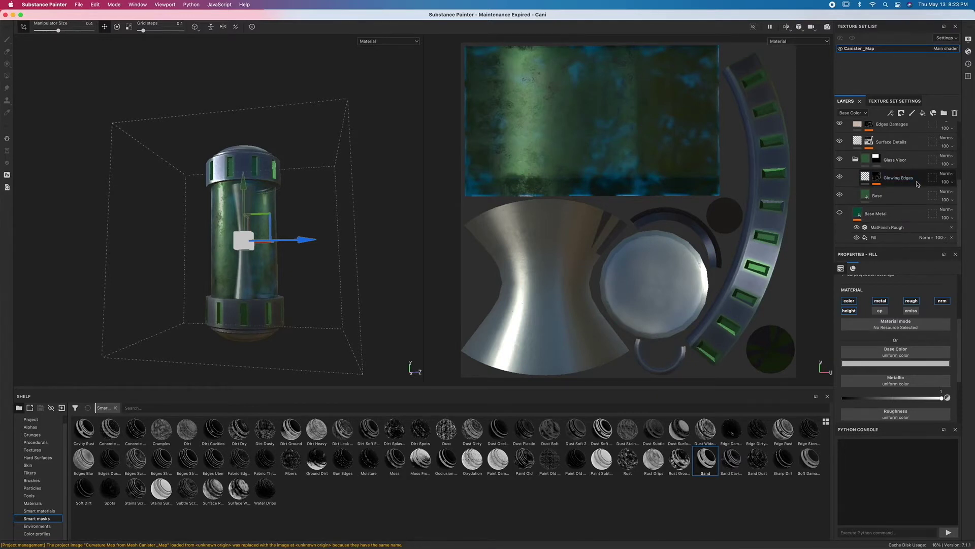
- Inspect the Glowing Edges layer's fill and mask, then collapse Steel Painted Scraped
{"action": "left_click", "coordinate": [917, 182]}
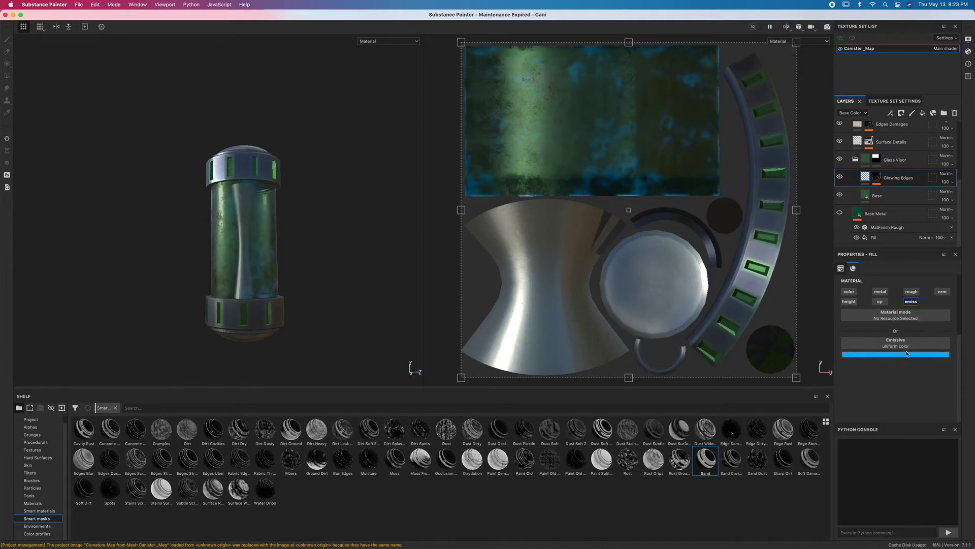
{"action": "left_click", "coordinate": [875, 177]}
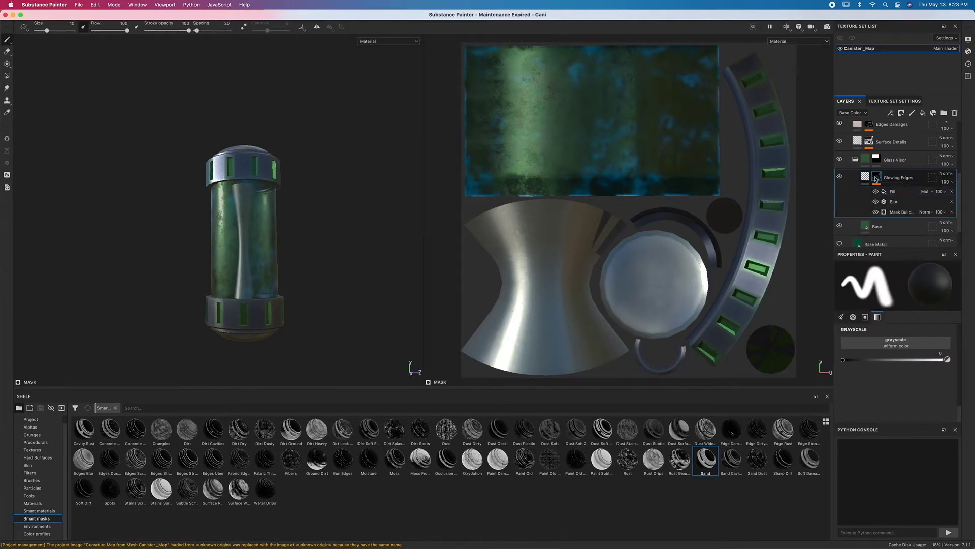
{"action": "left_click", "coordinate": [866, 181]}
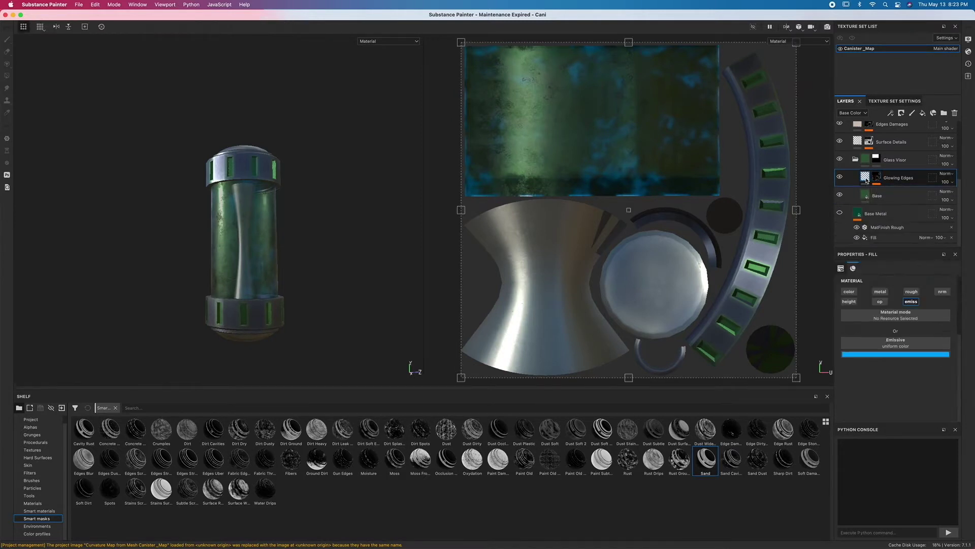
{"action": "left_click_drag", "start_coordinate": [318, 312], "coordinate": [308, 287], "text": "alt"}
{"action": "scroll", "coordinate": [858, 139], "scroll_direction": "up", "scroll_amount": 4}
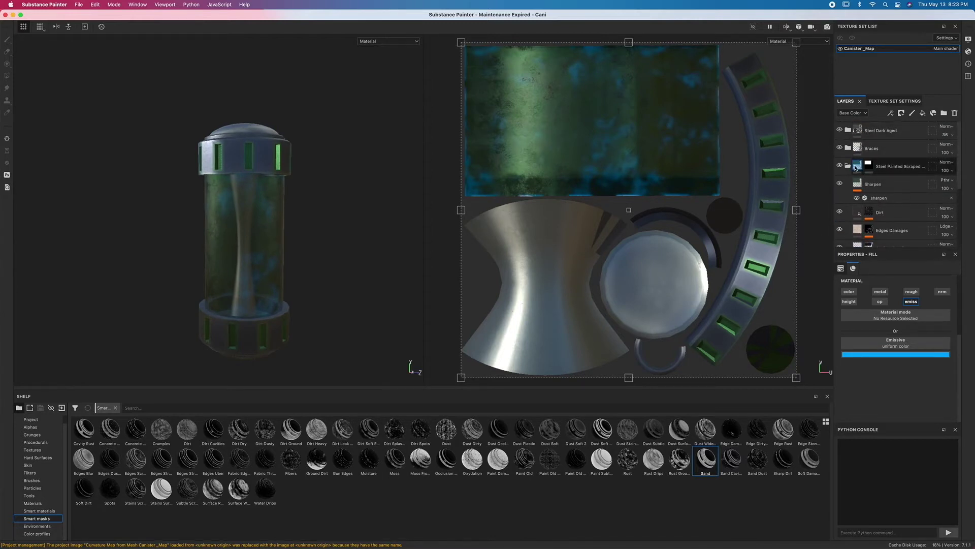
{"action": "left_click", "coordinate": [848, 165]}
- Add a new fill layer on top of the stack named 'Emisves'
{"action": "left_click", "coordinate": [913, 135]}
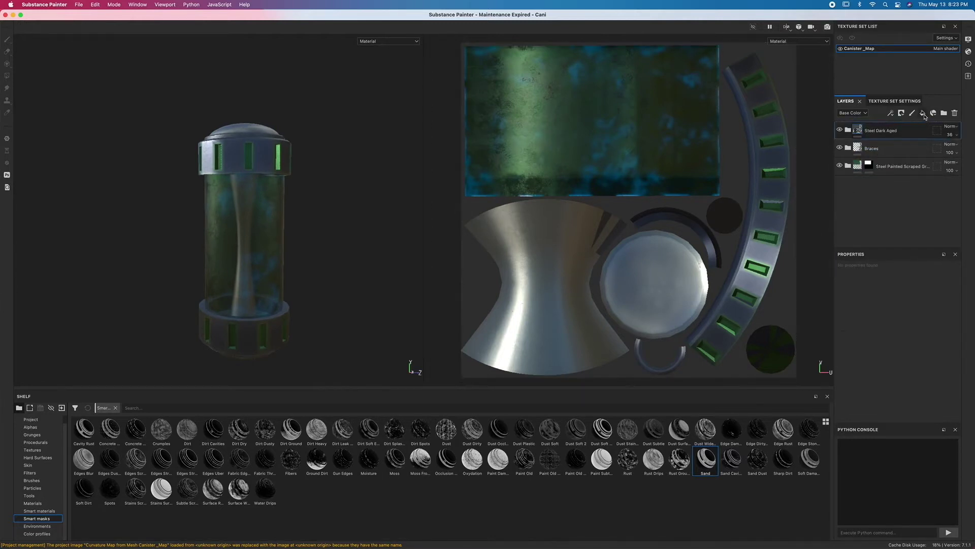
{"action": "left_click", "coordinate": [923, 113]}
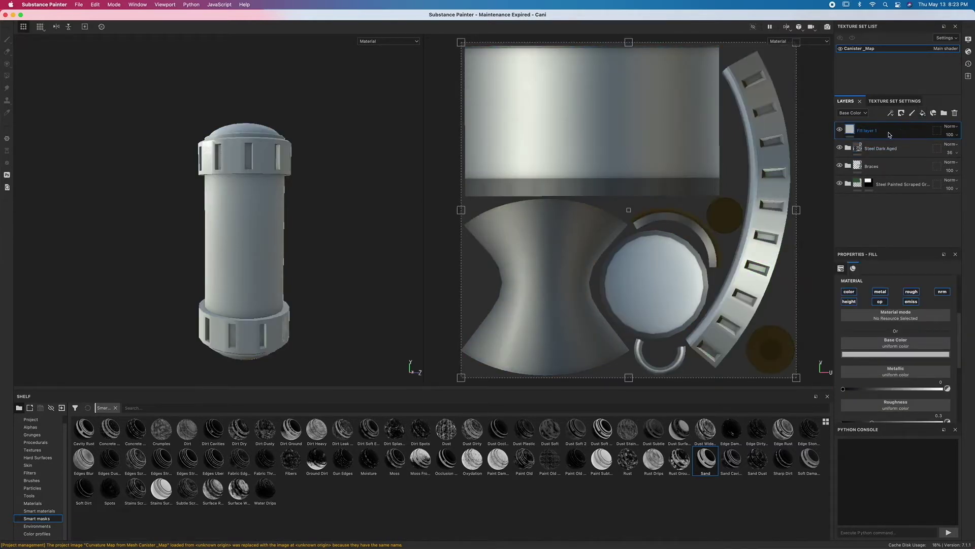
{"action": "double_click", "coordinate": [871, 131]}
{"action": "type", "text": "Emisves"}
{"action": "key", "text": "Return"}
- Disable the color, height, metal, roughness, normal and opacity channels, leaving only emissive
{"action": "left_click", "coordinate": [849, 292]}
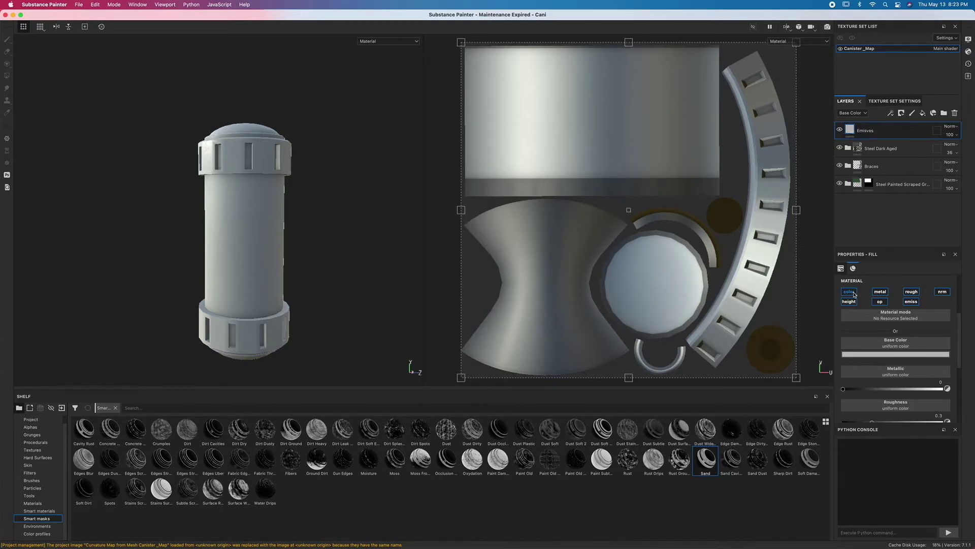
{"action": "left_click", "coordinate": [849, 302]}
{"action": "left_click", "coordinate": [880, 291]}
{"action": "left_click", "coordinate": [880, 302]}
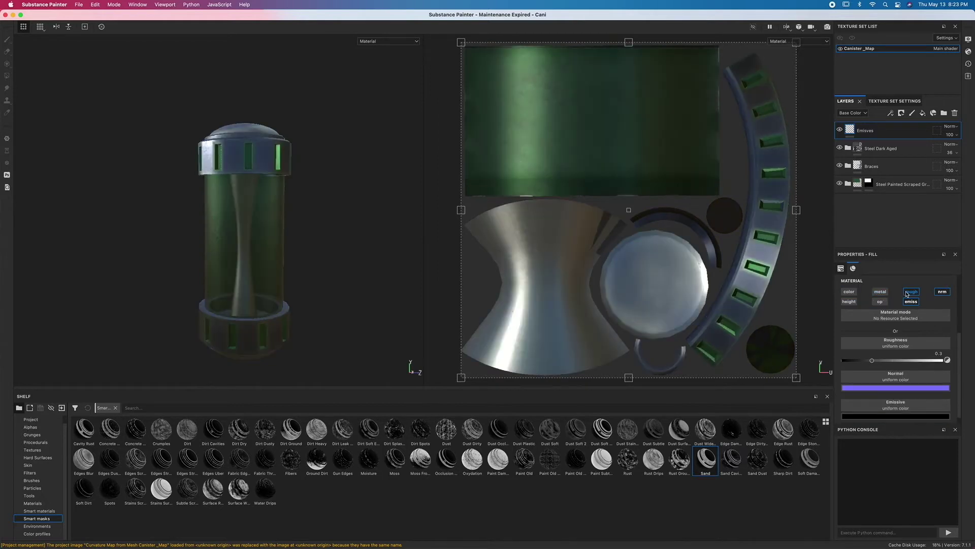
{"action": "left_click", "coordinate": [911, 291]}
{"action": "left_click", "coordinate": [943, 291]}
- Set the layer's Emissive colour to green 58bd41
{"action": "left_click", "coordinate": [896, 354]}
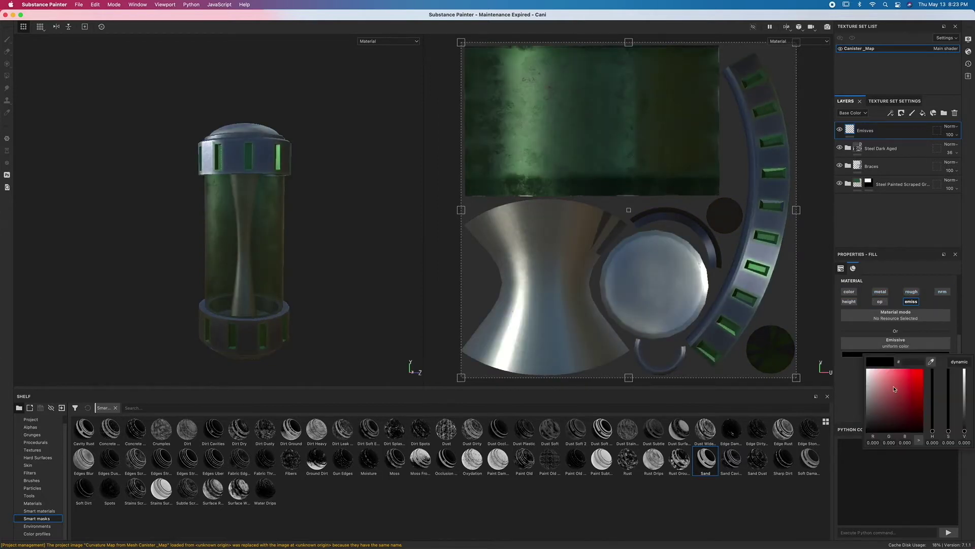
{"action": "left_click", "coordinate": [900, 376]}
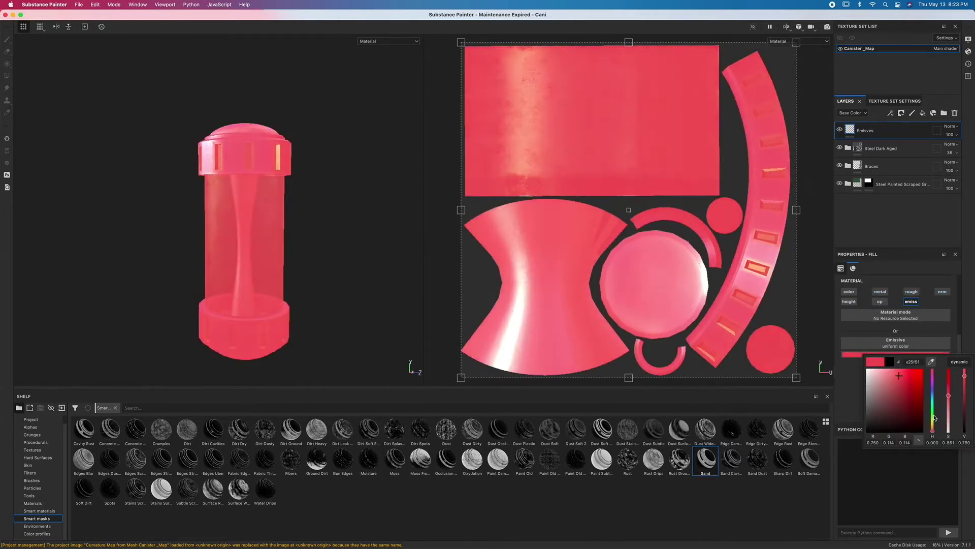
{"action": "left_click", "coordinate": [933, 417]}
{"action": "left_click_drag", "start_coordinate": [933, 419], "coordinate": [934, 414]}
{"action": "left_click_drag", "start_coordinate": [899, 384], "coordinate": [903, 387]}
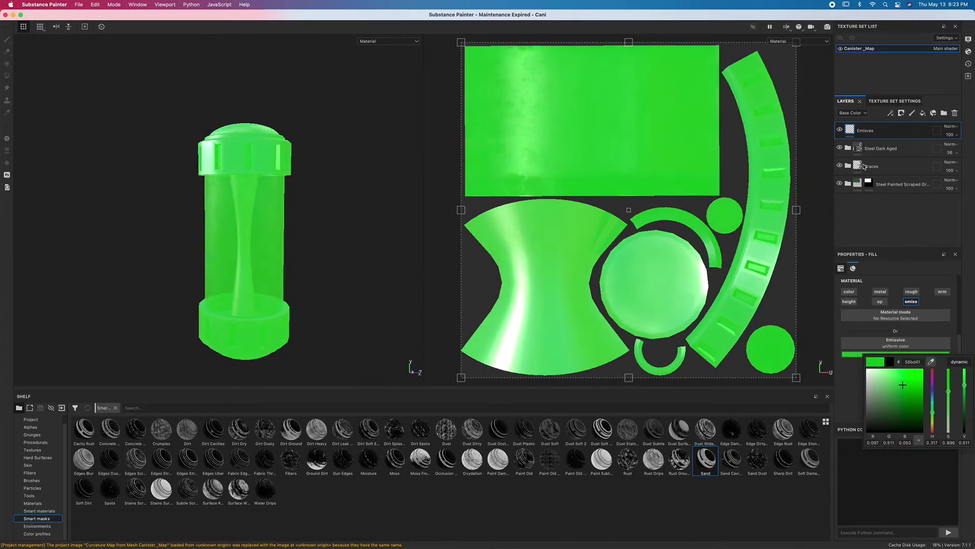
{"action": "left_click", "coordinate": [853, 130]}
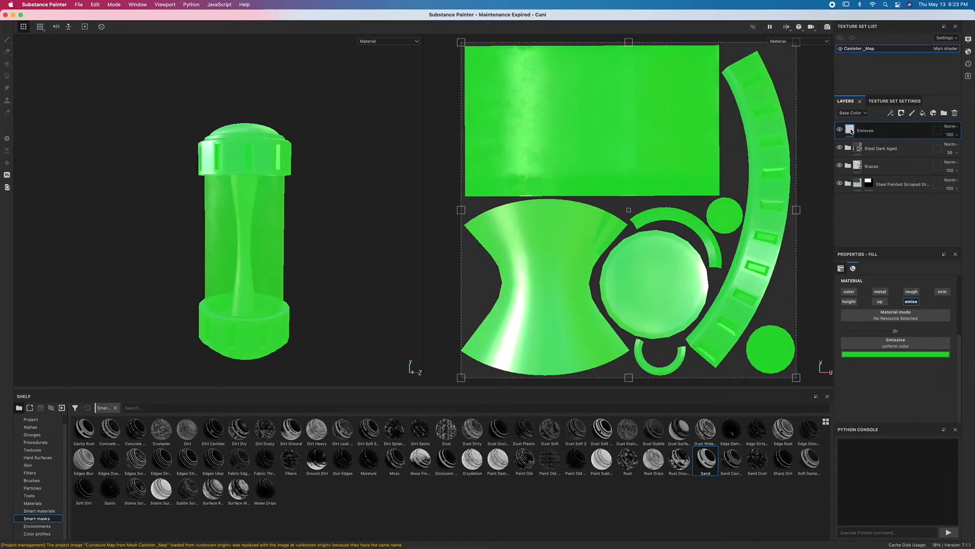
{"action": "mouse_move", "coordinate": [852, 130]}
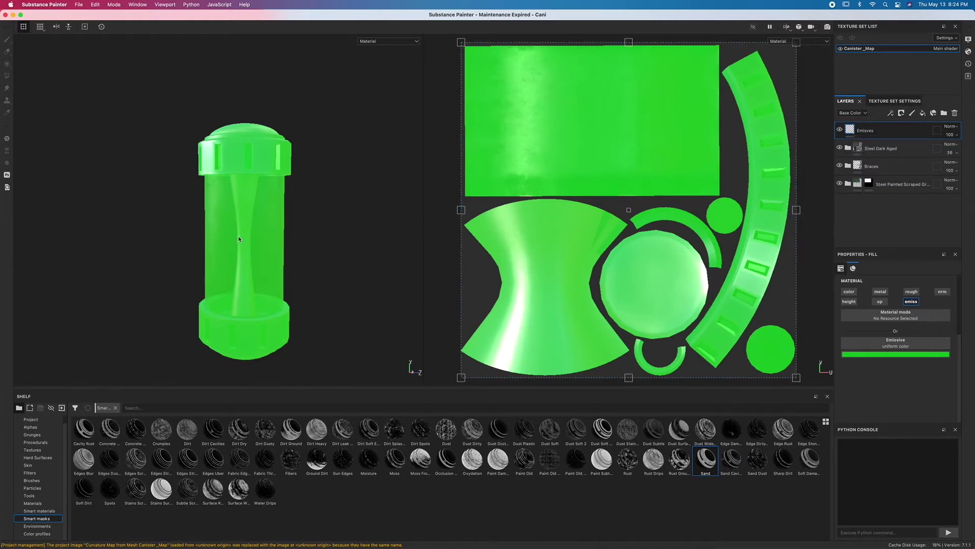
- Add a geometry mask to Emisves, uncheck Rod, and invert it so only Rod glows
{"action": "left_click", "coordinate": [937, 133]}
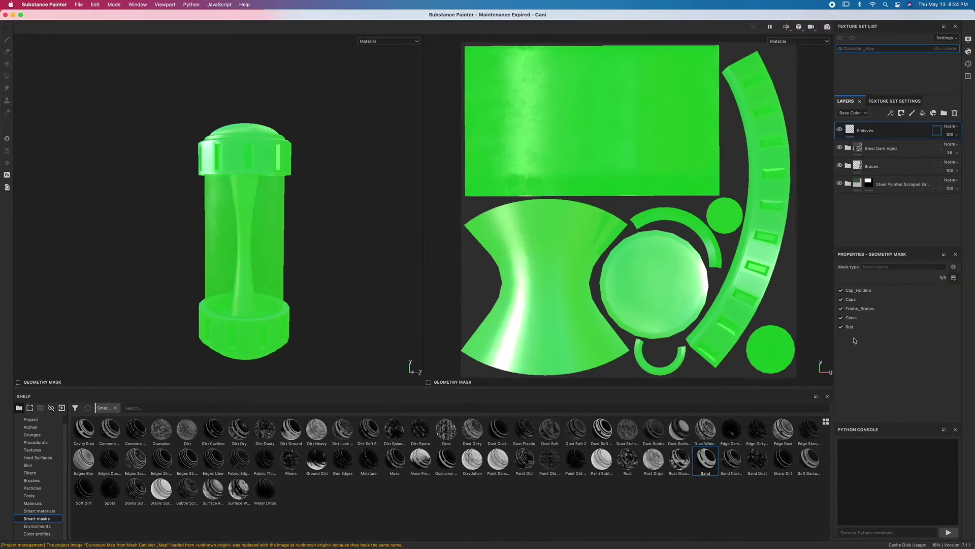
{"action": "left_click", "coordinate": [841, 308]}
{"action": "left_click", "coordinate": [558, 260]}
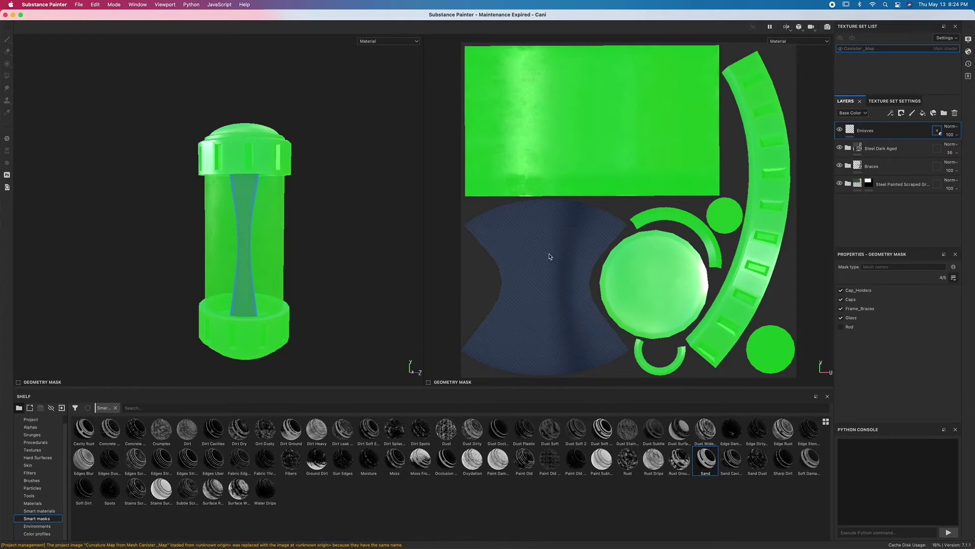
{"action": "left_click", "coordinate": [954, 278]}
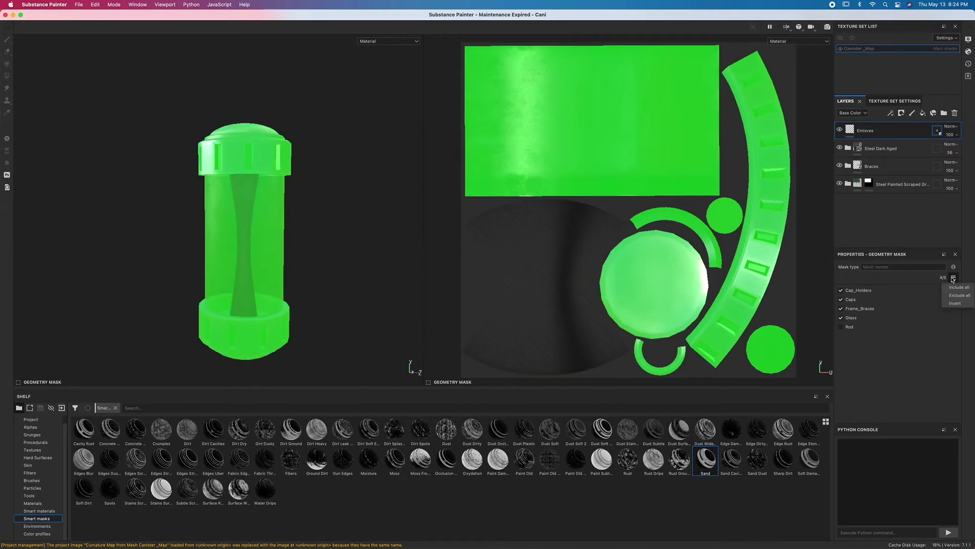
{"action": "left_click", "coordinate": [956, 303]}
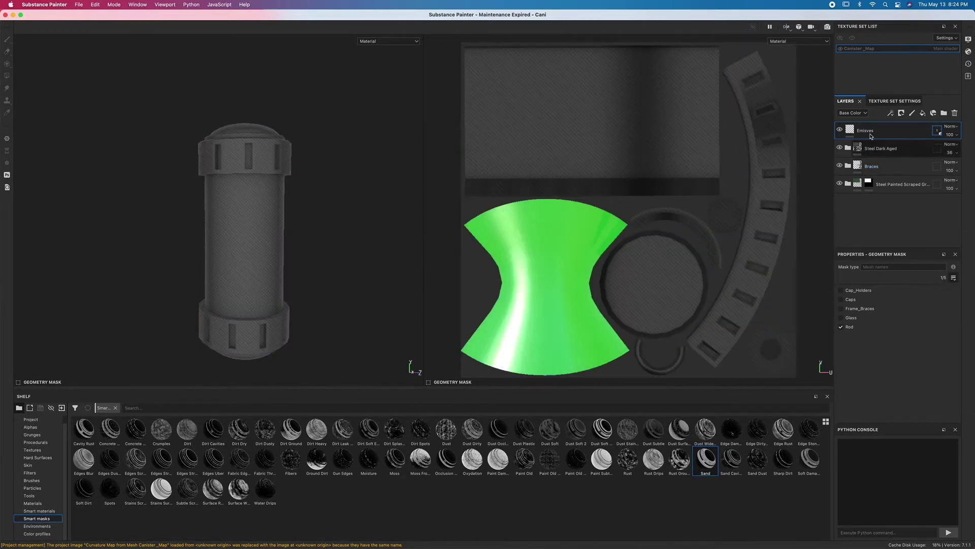
{"action": "left_click", "coordinate": [870, 134]}
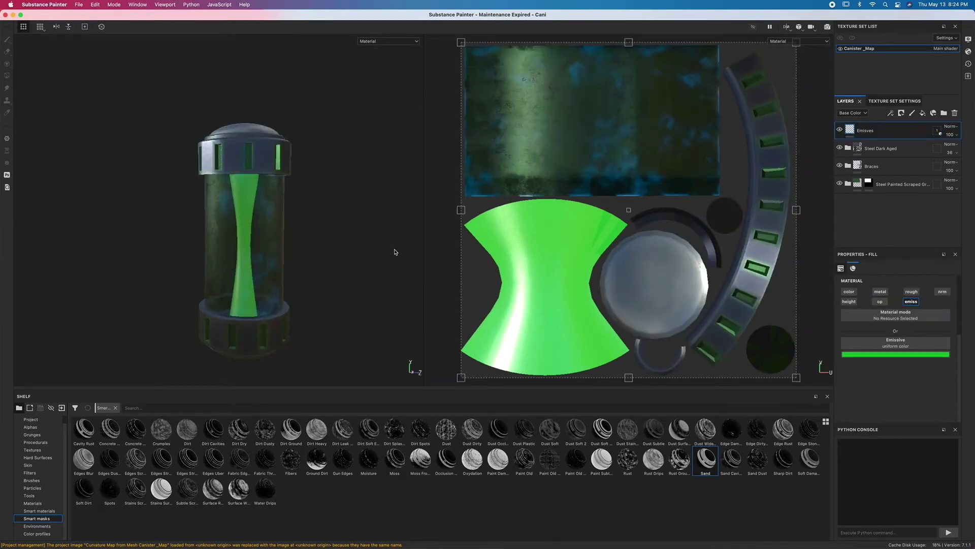
{"action": "left_click_drag", "start_coordinate": [394, 251], "coordinate": [359, 230], "text": "alt"}
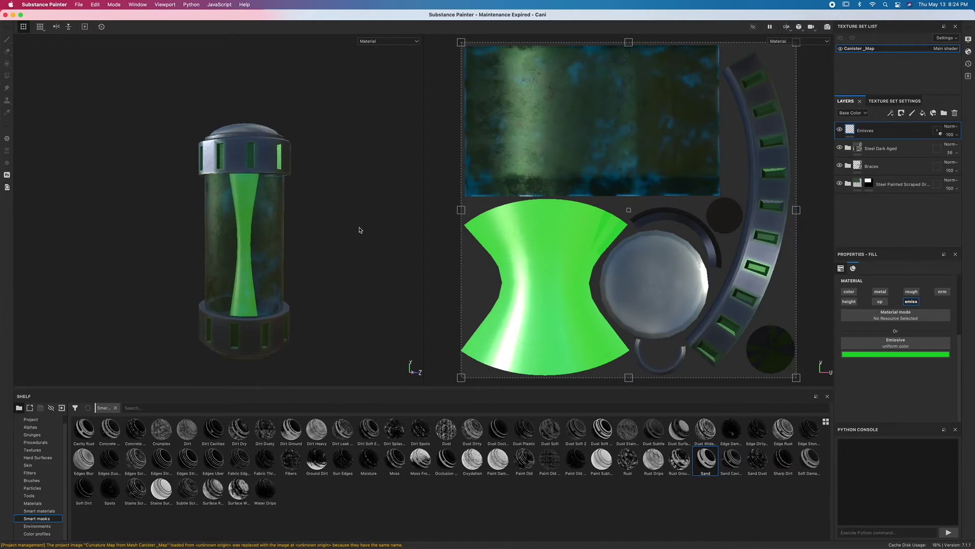
- Enable post effects in the viewport Display Settings
{"action": "left_click", "coordinate": [967, 40]}
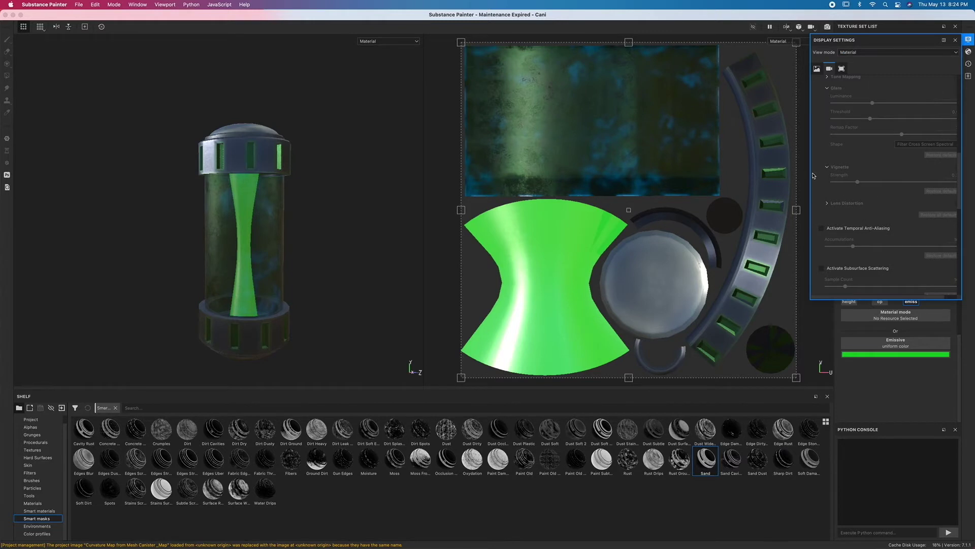
{"action": "scroll", "coordinate": [846, 196], "scroll_direction": "up", "scroll_amount": 10}
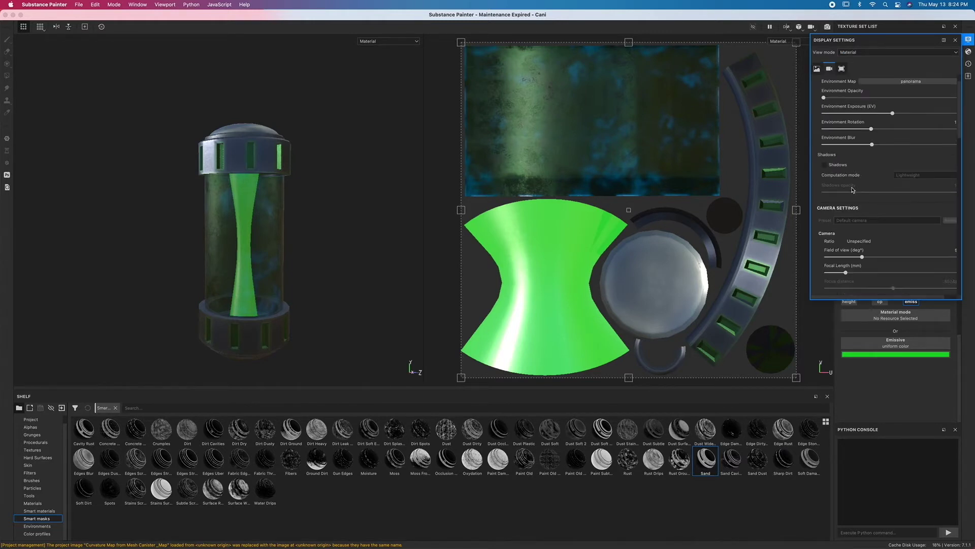
{"action": "scroll", "coordinate": [853, 189], "scroll_direction": "down", "scroll_amount": 5}
{"action": "left_click", "coordinate": [831, 203]}
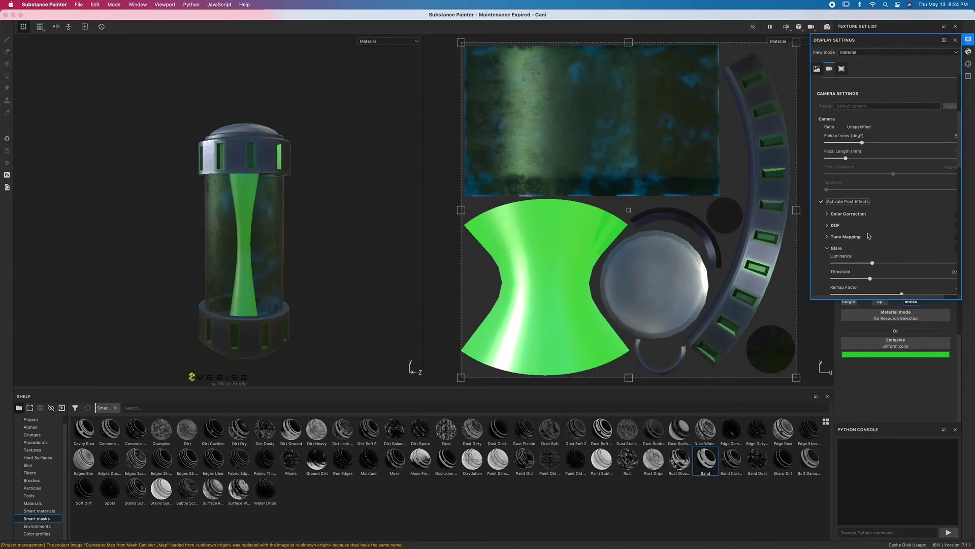
{"action": "scroll", "coordinate": [870, 237], "scroll_direction": "down", "scroll_amount": 3}
{"action": "left_click", "coordinate": [830, 180]}
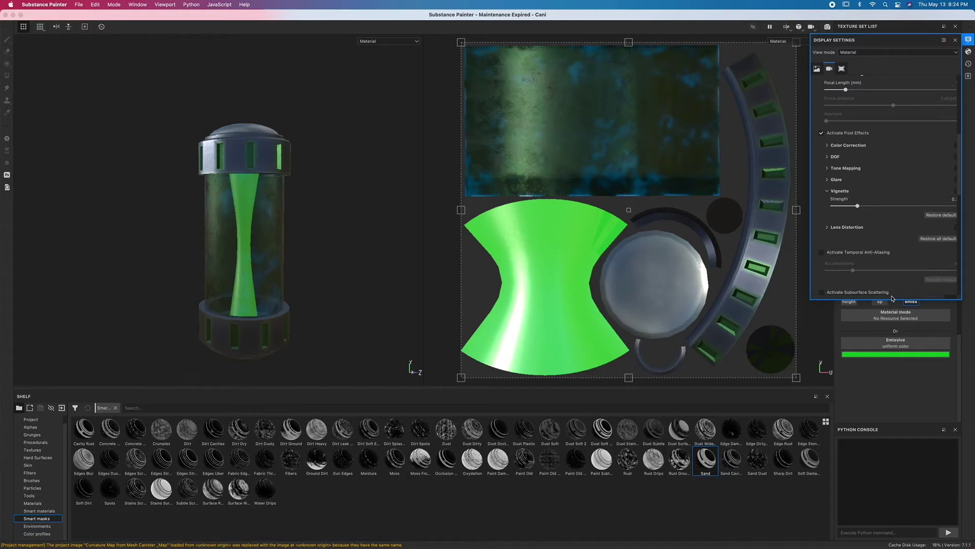
- Turn on Glare and lower its threshold to about 0.53
{"action": "scroll", "coordinate": [922, 299], "scroll_direction": "right", "scroll_amount": 2}
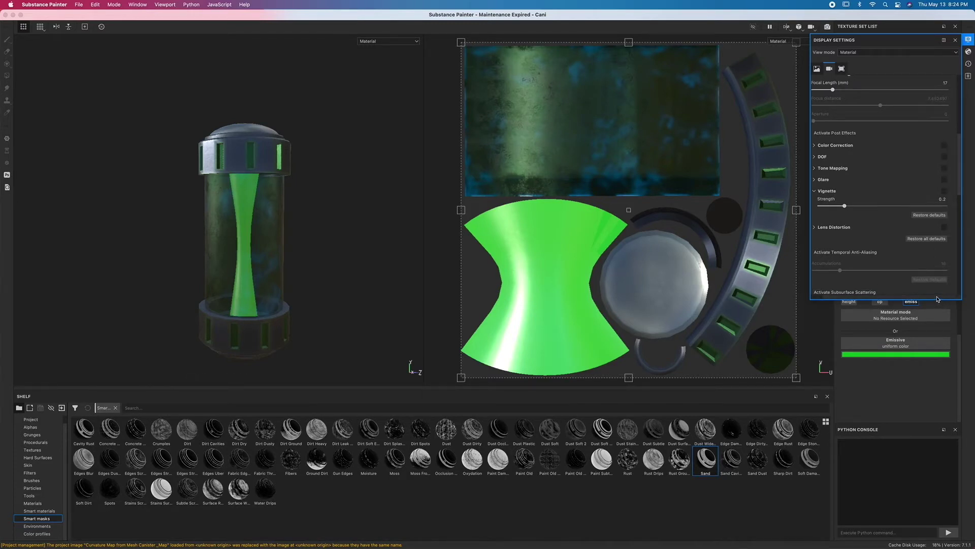
{"action": "left_click", "coordinate": [944, 180]}
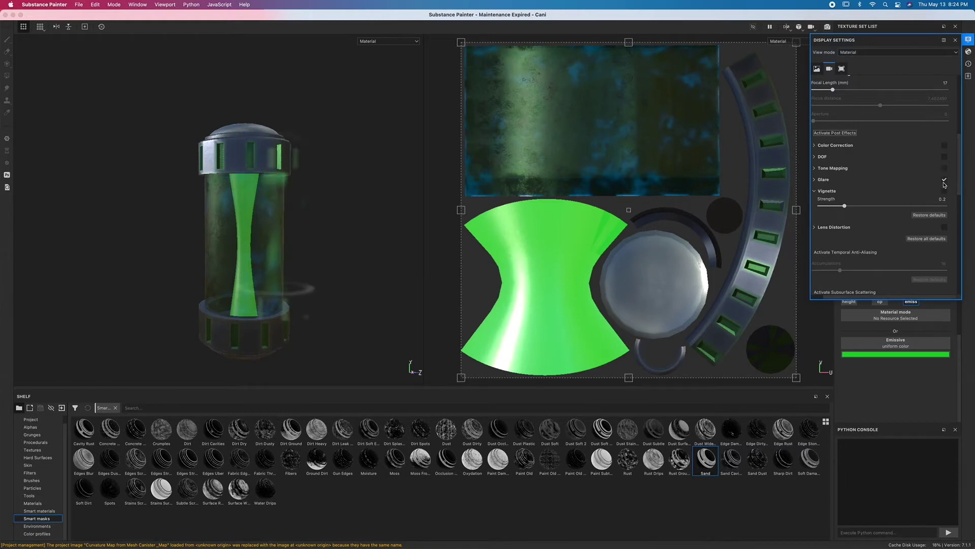
{"action": "left_click", "coordinate": [822, 179]}
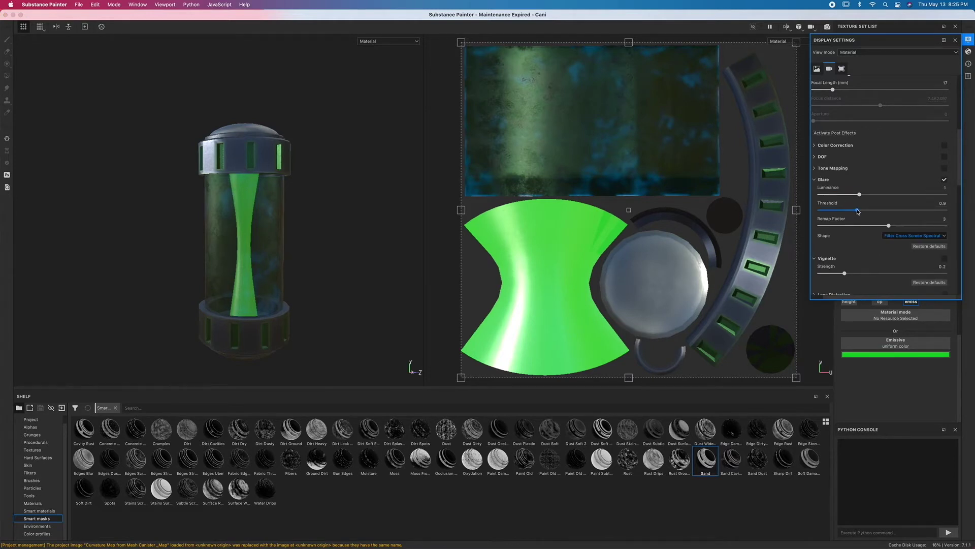
{"action": "mouse_move", "coordinate": [857, 211]}
{"action": "left_mouse_down"}
{"action": "mouse_move", "coordinate": [841, 211]}
{"action": "mouse_move", "coordinate": [849, 218]}
{"action": "left_mouse_up"}
- Activate Temporal Anti-Aliasing in the display settings
{"action": "scroll", "coordinate": [854, 244], "scroll_direction": "down", "scroll_amount": 2}
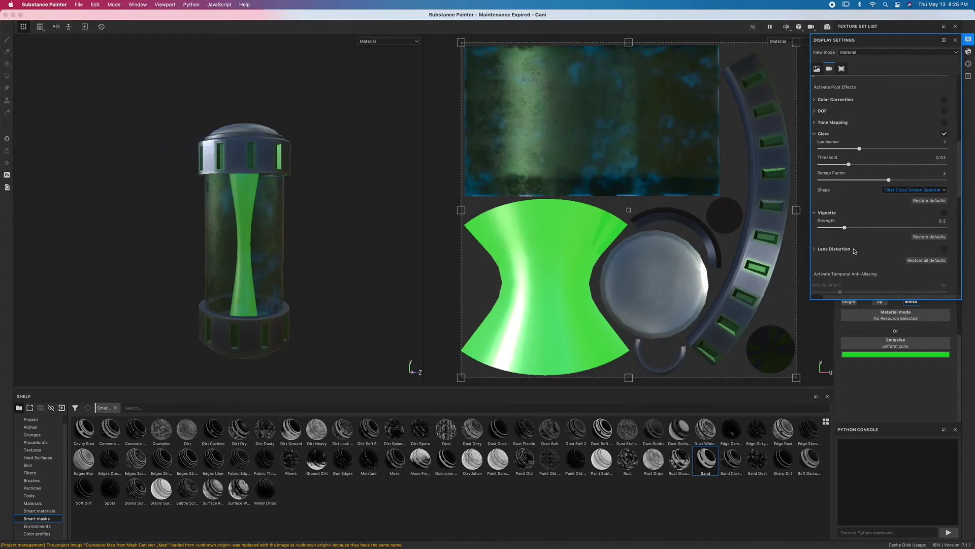
{"action": "scroll", "coordinate": [854, 254], "scroll_direction": "down", "scroll_amount": 1}
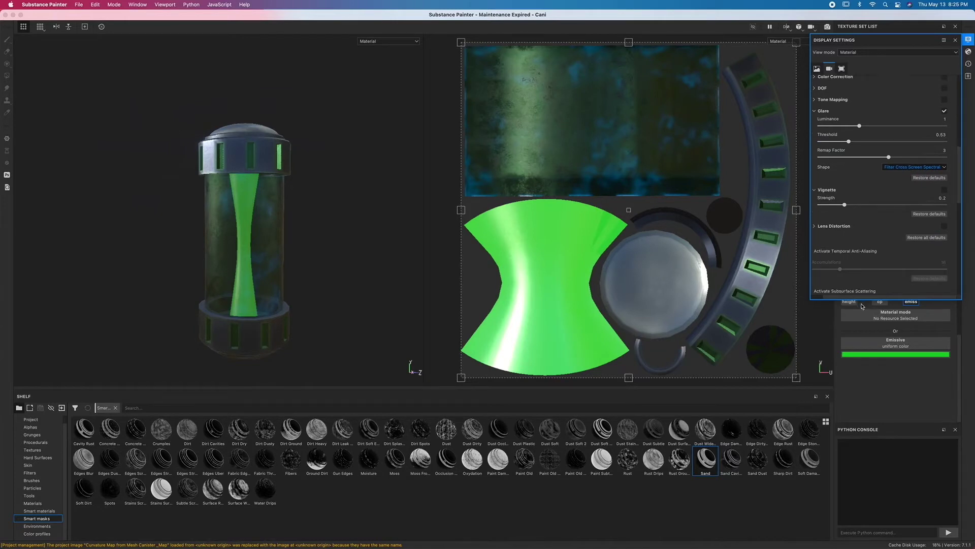
{"action": "scroll", "coordinate": [850, 299], "scroll_direction": "left", "scroll_amount": 1}
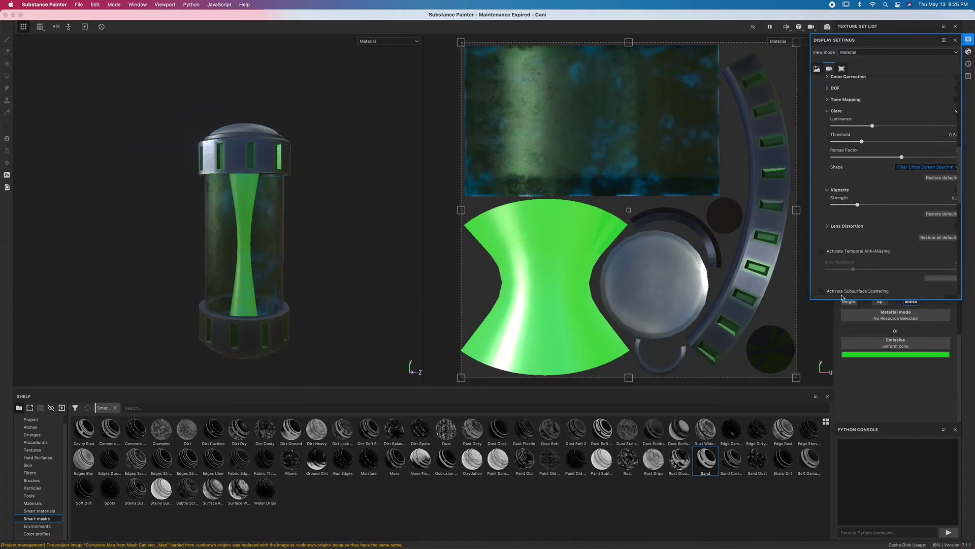
{"action": "left_click", "coordinate": [822, 251]}
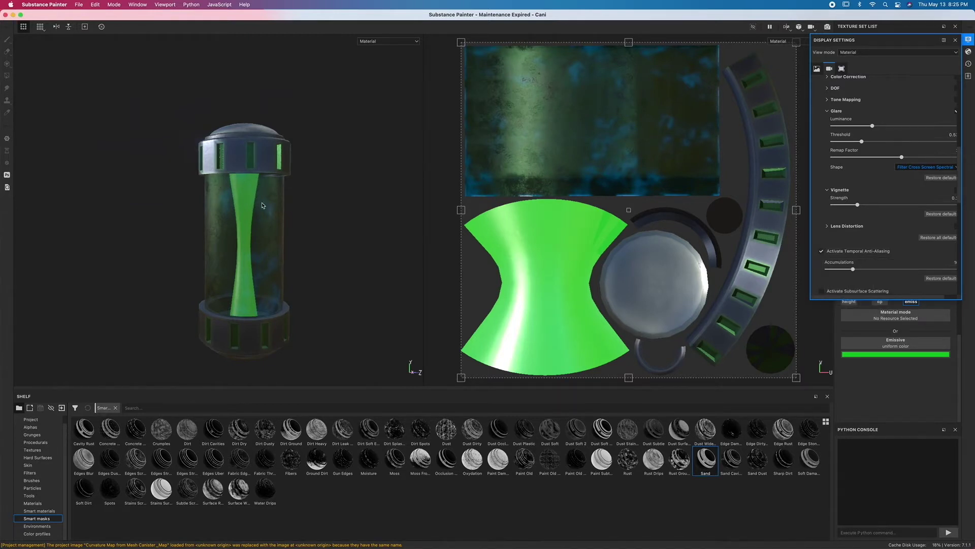
- Raise Emissive Intensity in Shader Settings to about 18.5
{"action": "left_click", "coordinate": [968, 52]}
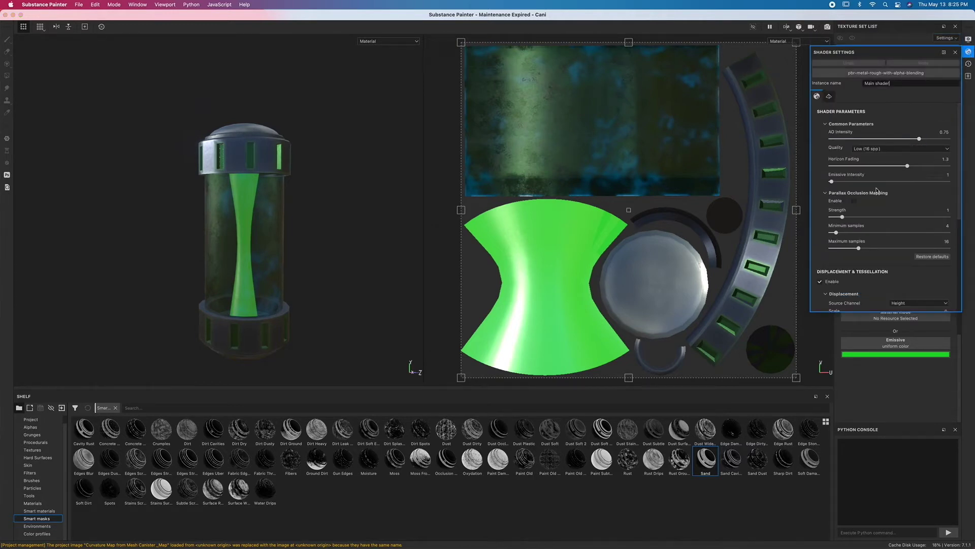
{"action": "left_click_drag", "start_coordinate": [831, 181], "coordinate": [844, 185]}
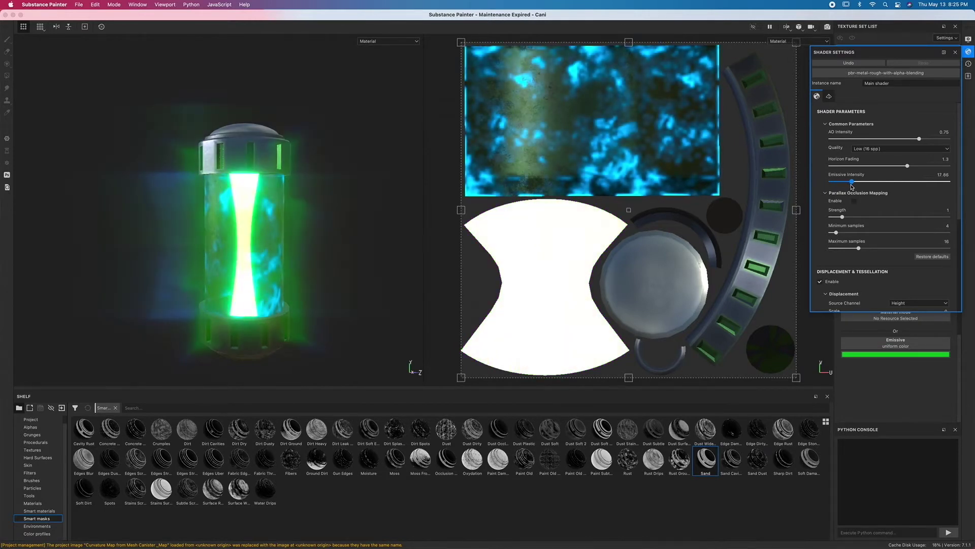
{"action": "left_click_drag", "start_coordinate": [852, 187], "coordinate": [853, 187]}
- Set the glare shape to Bloom, lower its threshold, and close Display Settings
{"action": "left_click", "coordinate": [968, 39]}
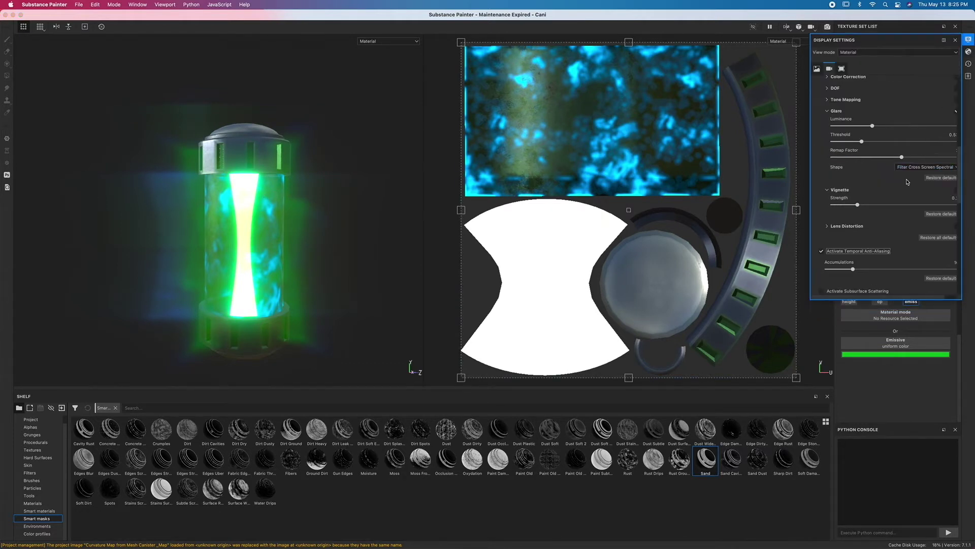
{"action": "scroll", "coordinate": [876, 275], "scroll_direction": "down", "scroll_amount": 3}
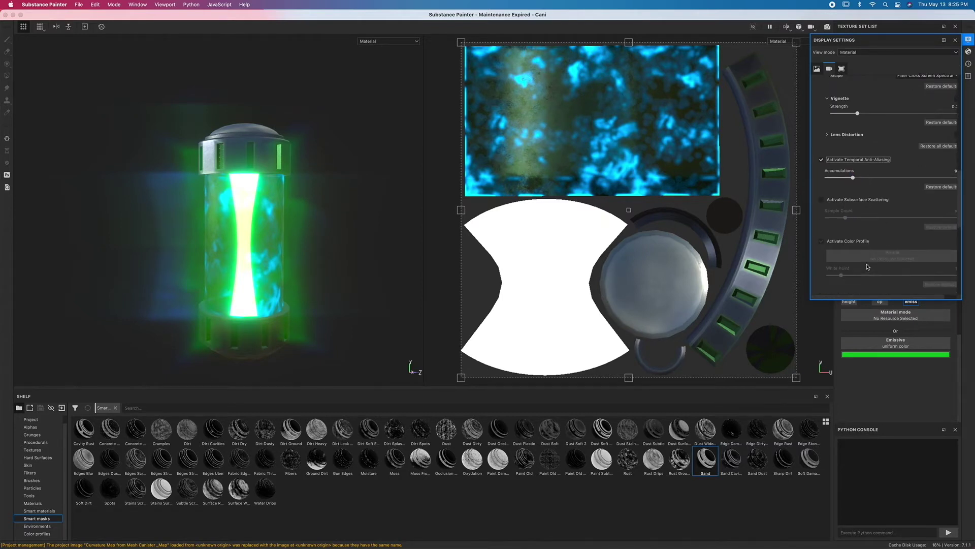
{"action": "scroll", "coordinate": [866, 265], "scroll_direction": "up", "scroll_amount": 3}
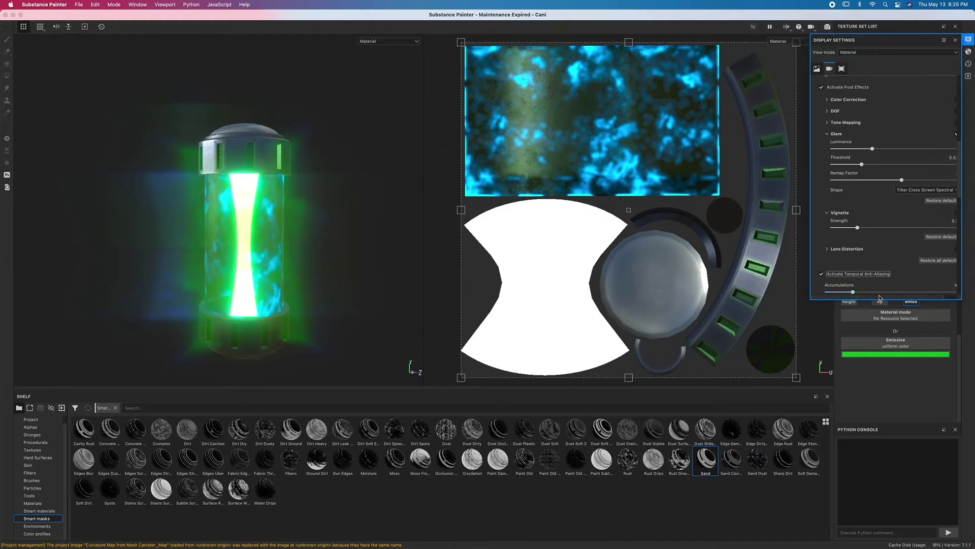
{"action": "scroll", "coordinate": [884, 297], "scroll_direction": "right", "scroll_amount": 2}
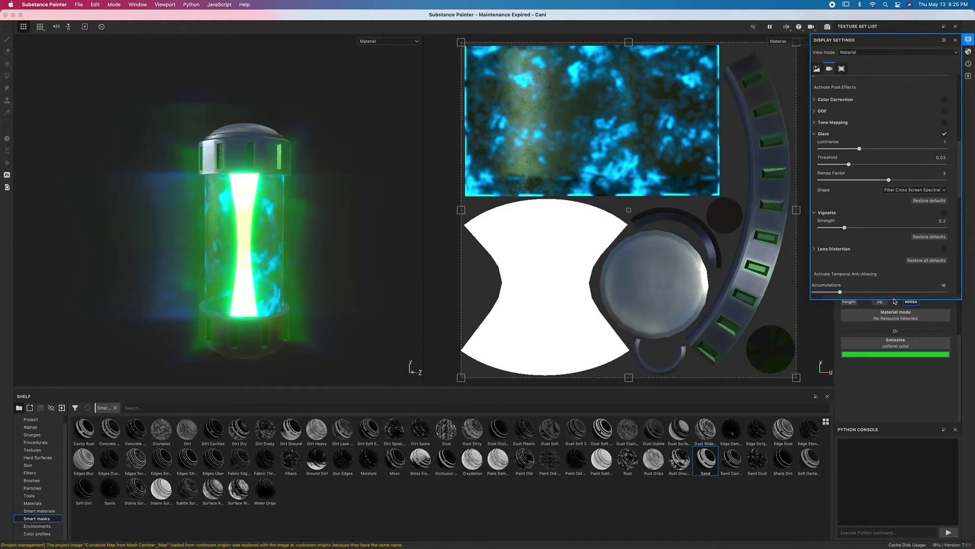
{"action": "left_click", "coordinate": [897, 190]}
{"action": "left_click", "coordinate": [899, 197]}
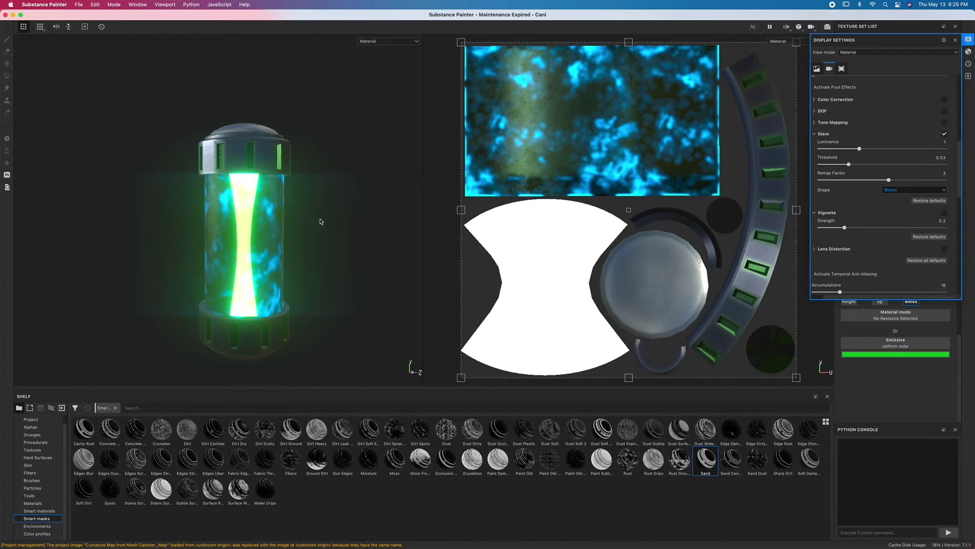
{"action": "left_click_drag", "start_coordinate": [849, 164], "coordinate": [843, 168]}
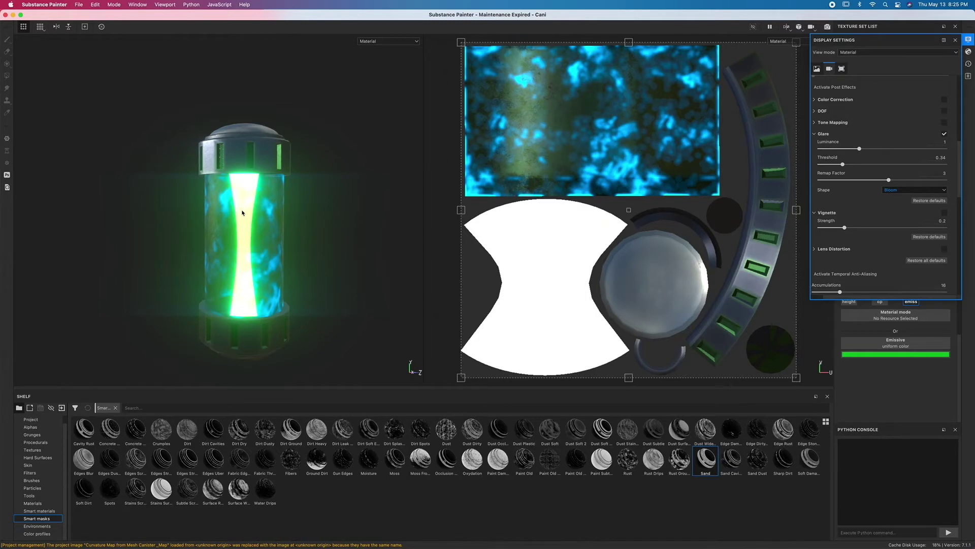
{"action": "left_click", "coordinate": [955, 41]}
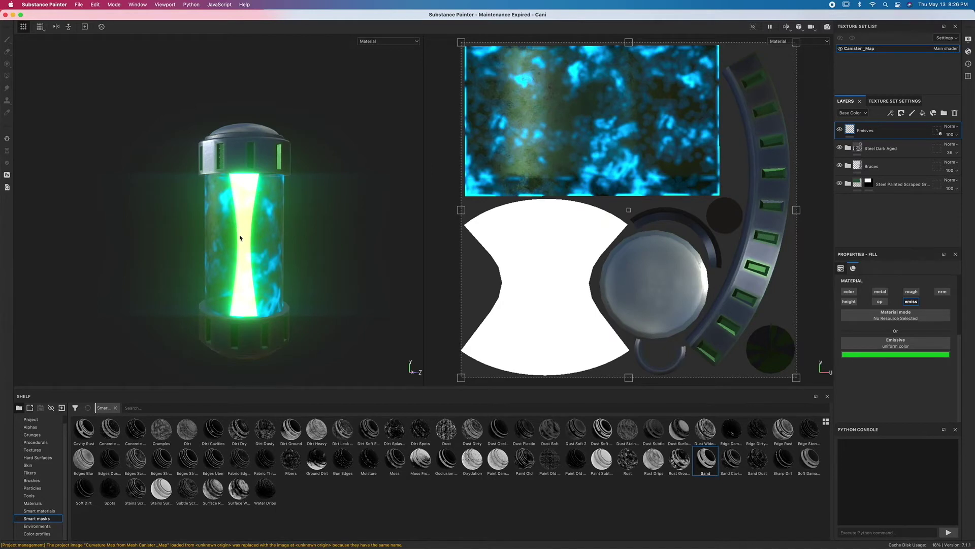
- Expand the Steel Painted Scraped and Glass Visor groups and select Glowing Edges
{"action": "left_click", "coordinate": [904, 192]}
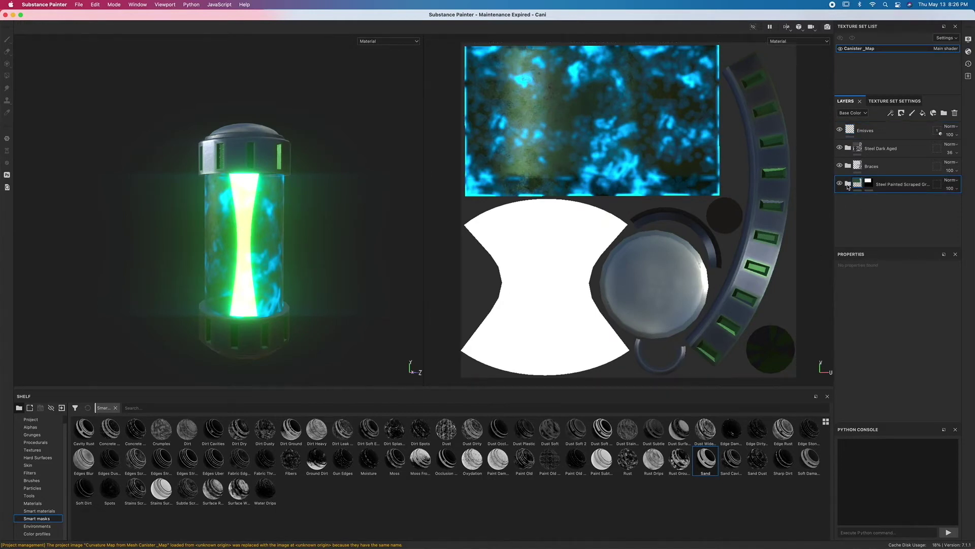
{"action": "left_click", "coordinate": [848, 184]}
{"action": "scroll", "coordinate": [863, 204], "scroll_direction": "down", "scroll_amount": 3}
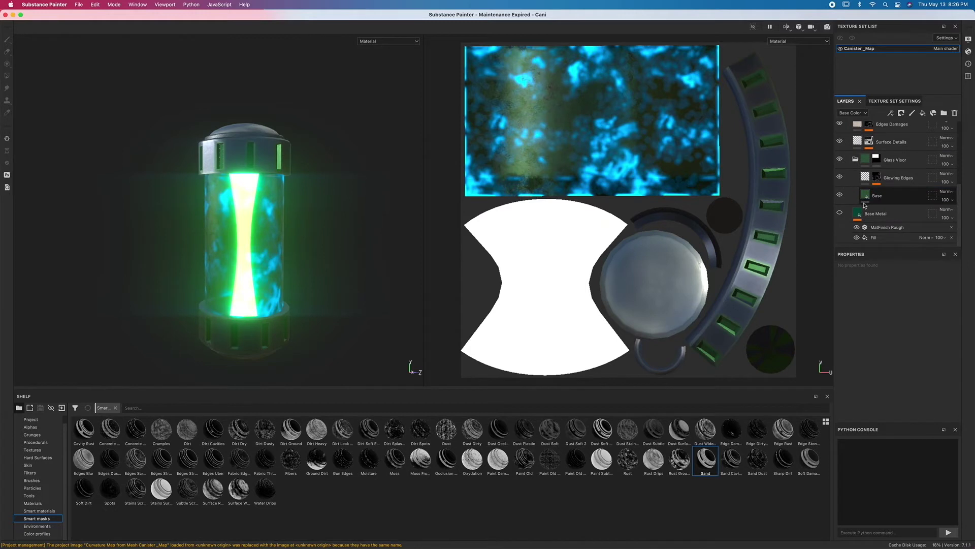
{"action": "left_click", "coordinate": [914, 162]}
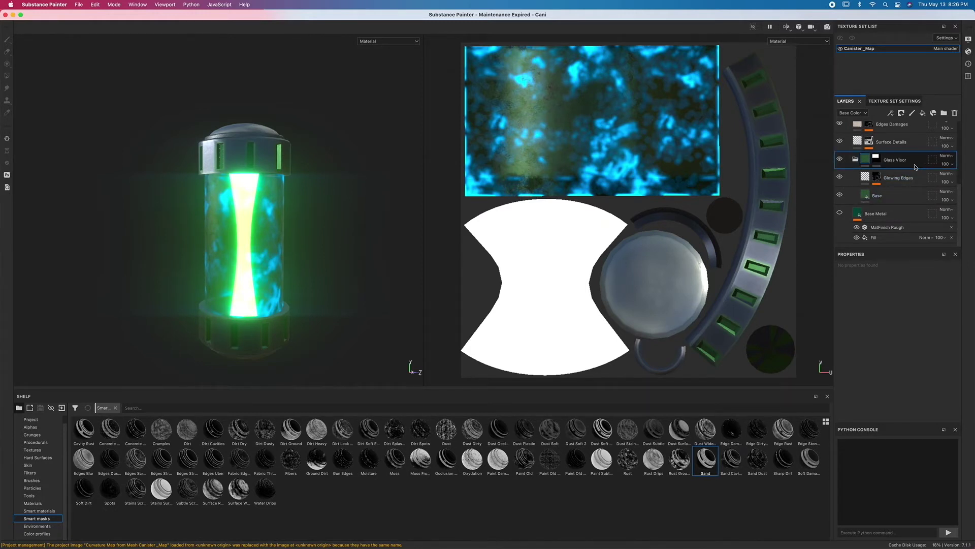
{"action": "left_click", "coordinate": [855, 159]}
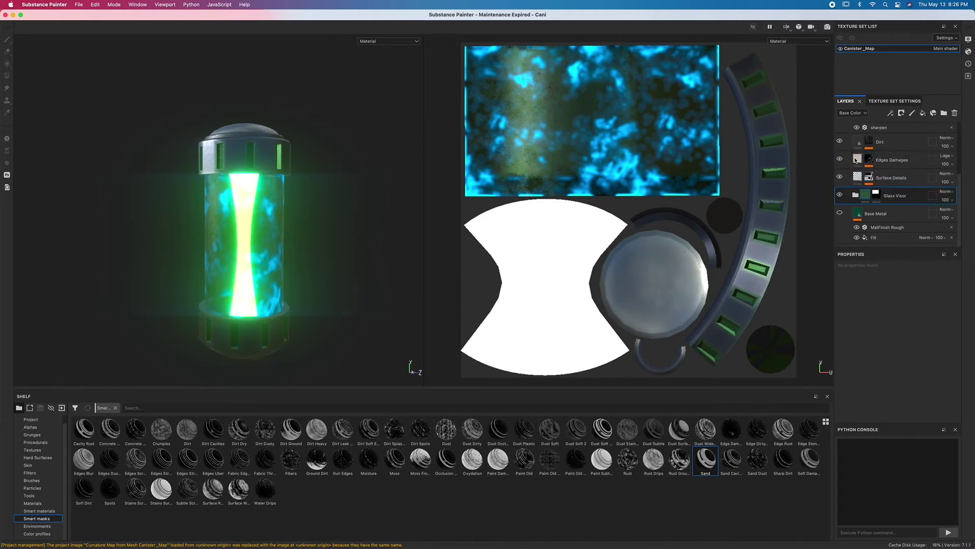
{"action": "left_click", "coordinate": [856, 194]}
{"action": "scroll", "coordinate": [894, 188], "scroll_direction": "down", "scroll_amount": 2}
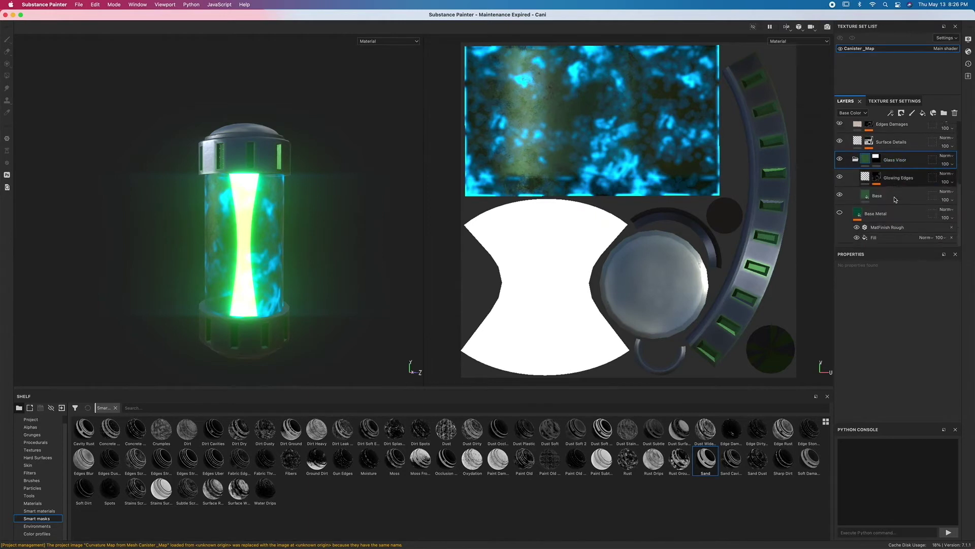
{"action": "left_click", "coordinate": [921, 183]}
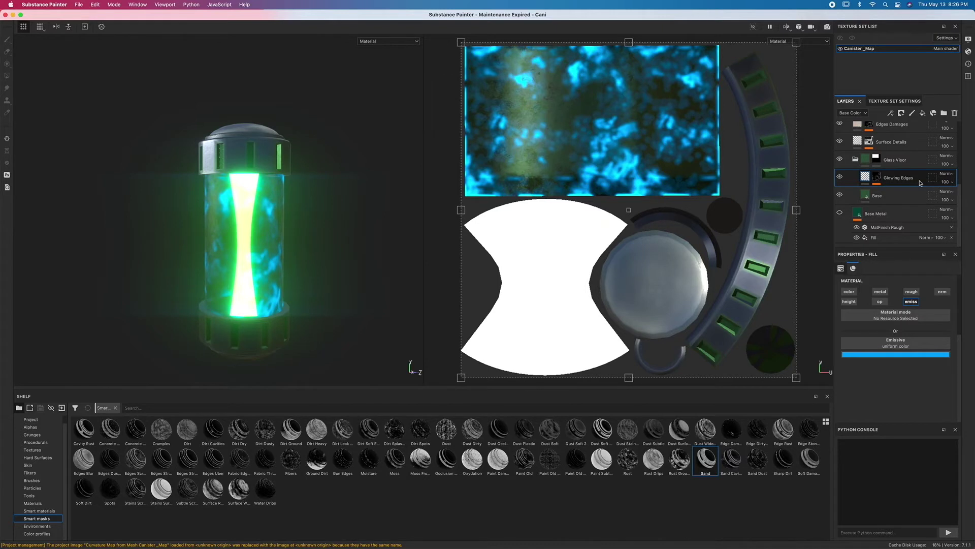
- Show the layers' Emissive channel and lower Glowing Edges opacity to 27
{"action": "left_click", "coordinate": [854, 112]}
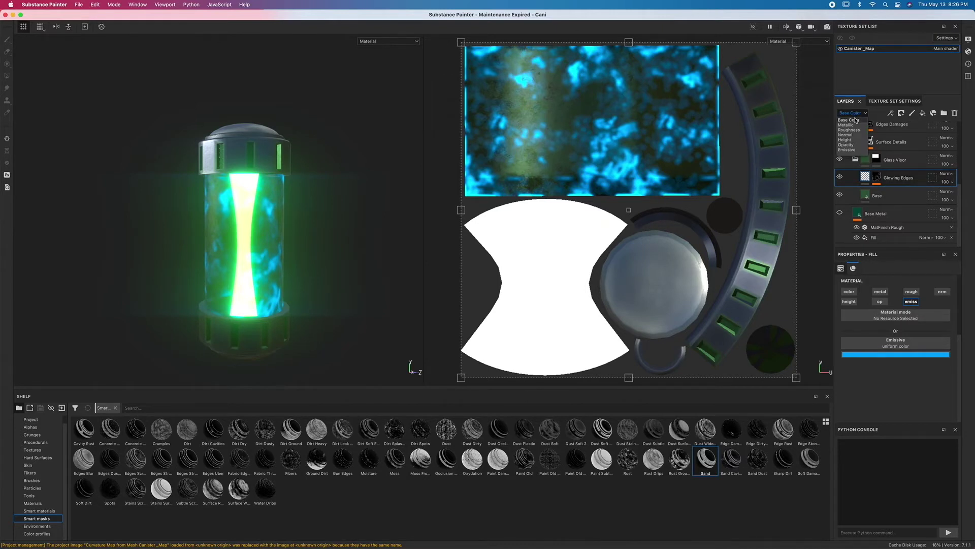
{"action": "left_click", "coordinate": [855, 150]}
{"action": "left_click", "coordinate": [947, 184]}
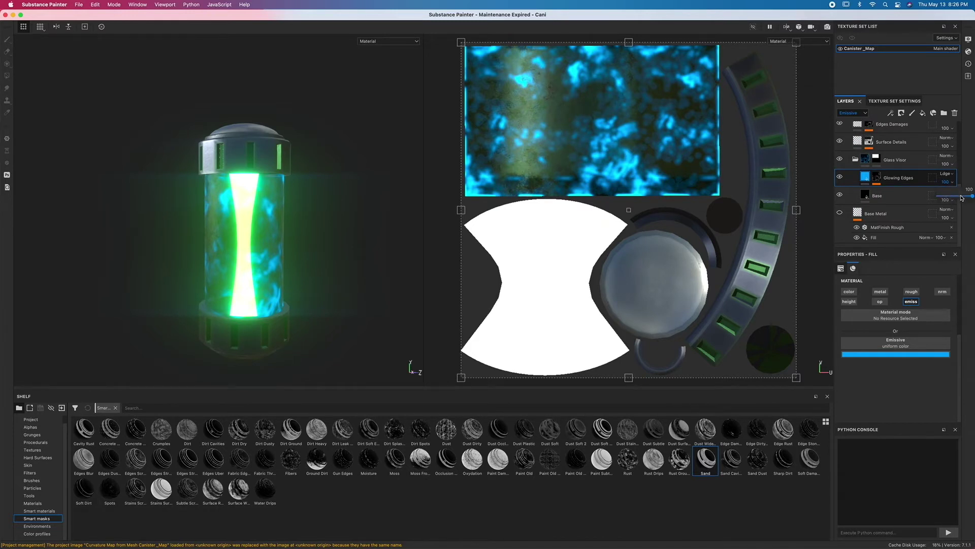
{"action": "left_click_drag", "start_coordinate": [962, 198], "coordinate": [950, 197]}
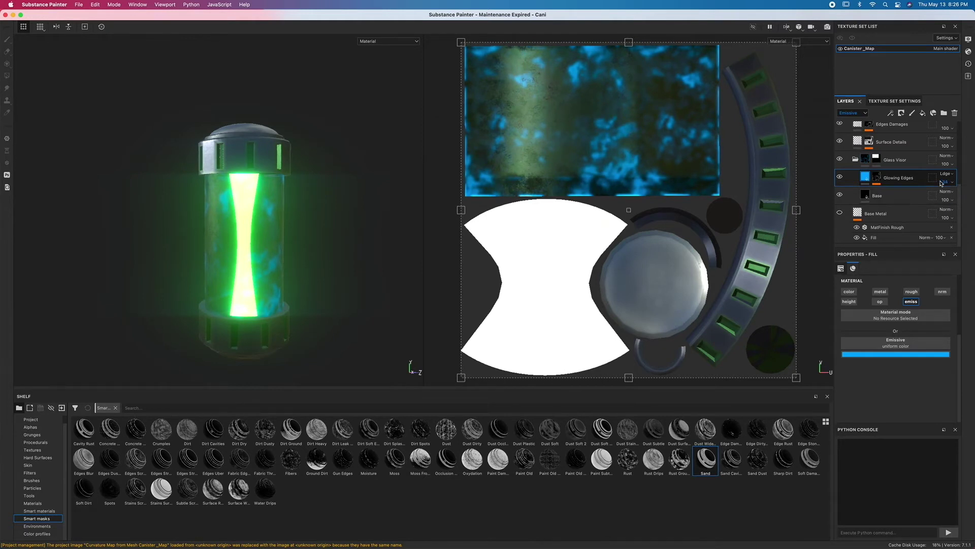
{"action": "scroll", "coordinate": [899, 162], "scroll_direction": "up", "scroll_amount": 6}
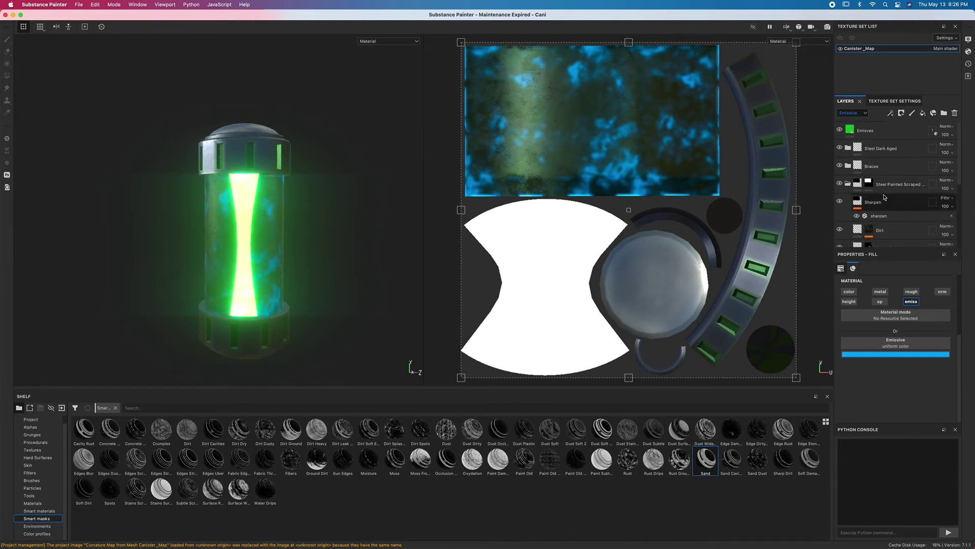
- Duplicate Emisves with Ctrl+D and add a black mask to Emisves copy 1
{"action": "left_click", "coordinate": [886, 137]}
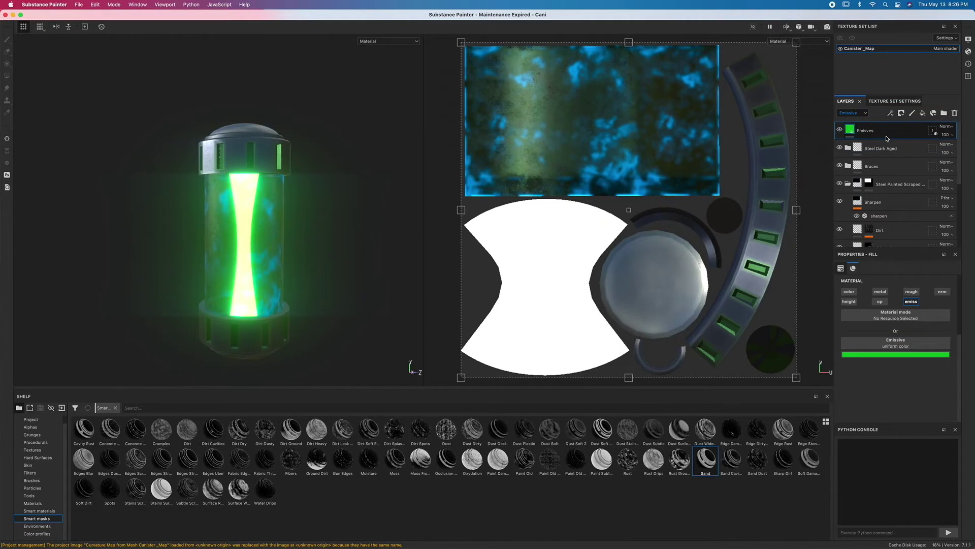
{"action": "key", "text": "super+d"}
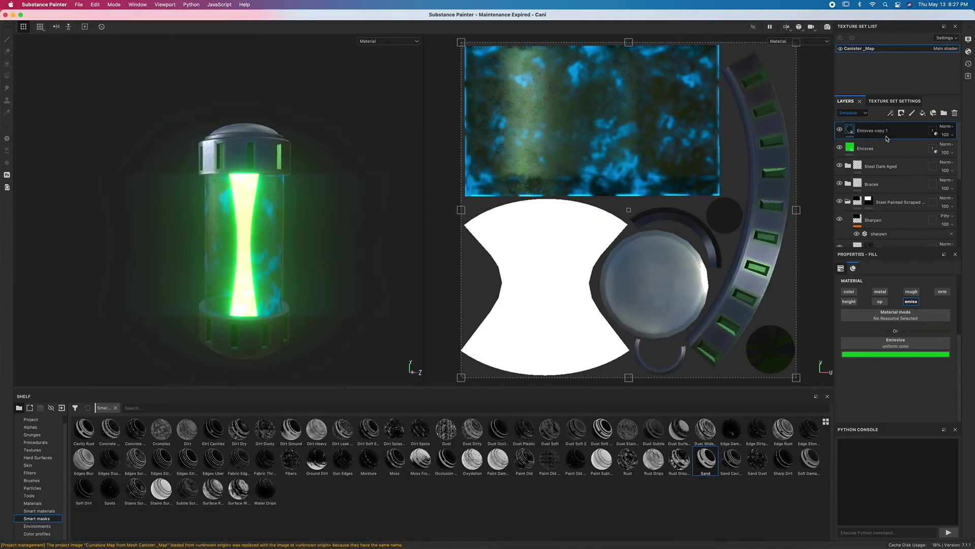
{"action": "right_click", "coordinate": [850, 127]}
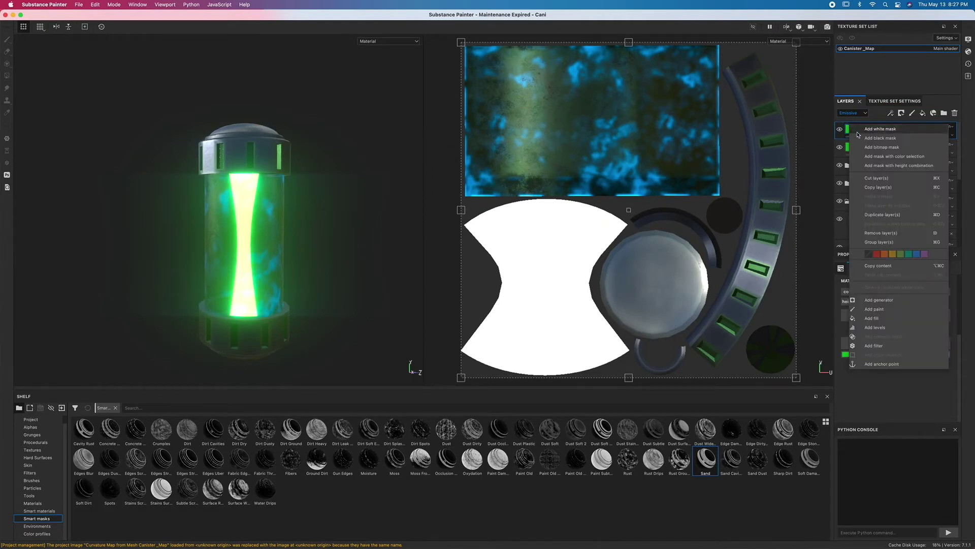
{"action": "left_click", "coordinate": [880, 138]}
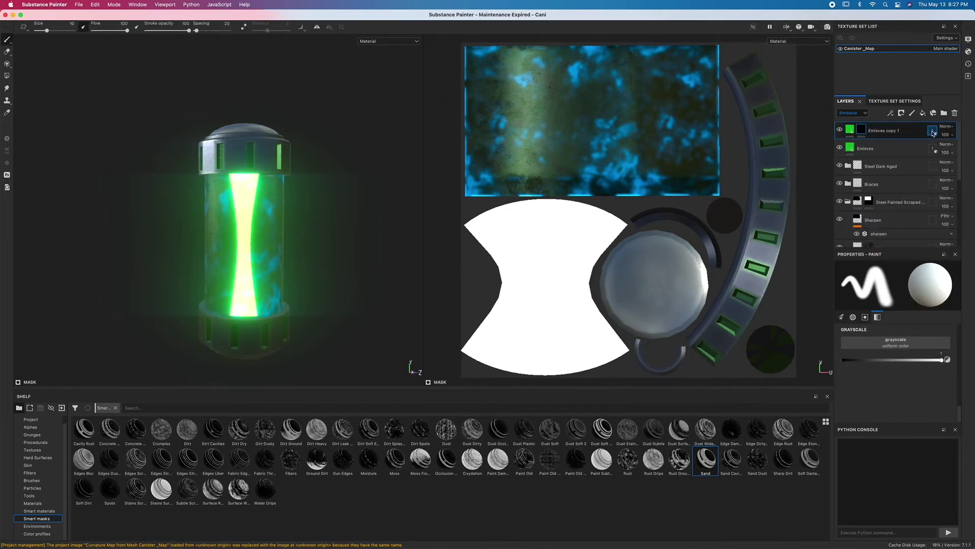
- Include Cap_Holders, Caps and Frame_Braces in the copy's geometry mask, then select its mask
{"action": "left_click", "coordinate": [933, 131]}
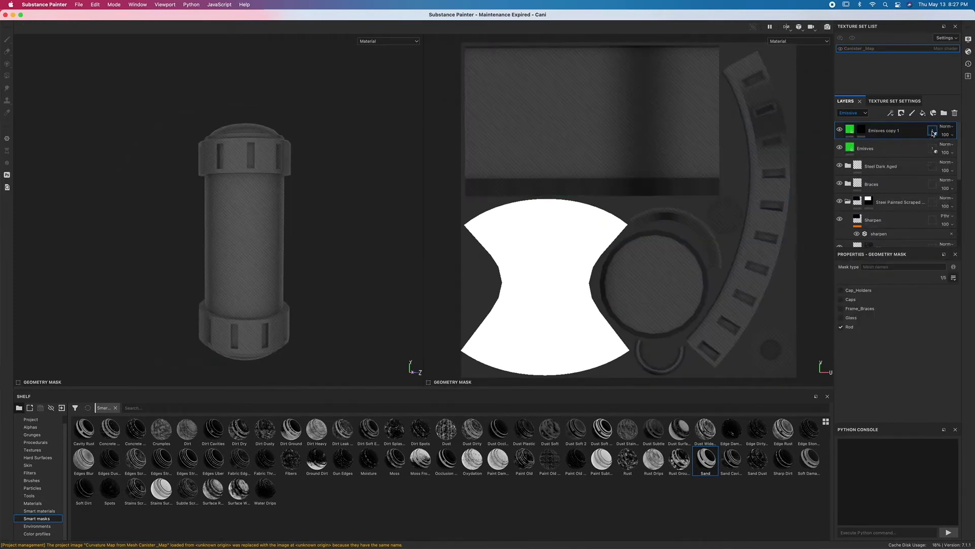
{"action": "left_click", "coordinate": [840, 290]}
{"action": "left_click", "coordinate": [841, 299]}
{"action": "left_click", "coordinate": [841, 308]}
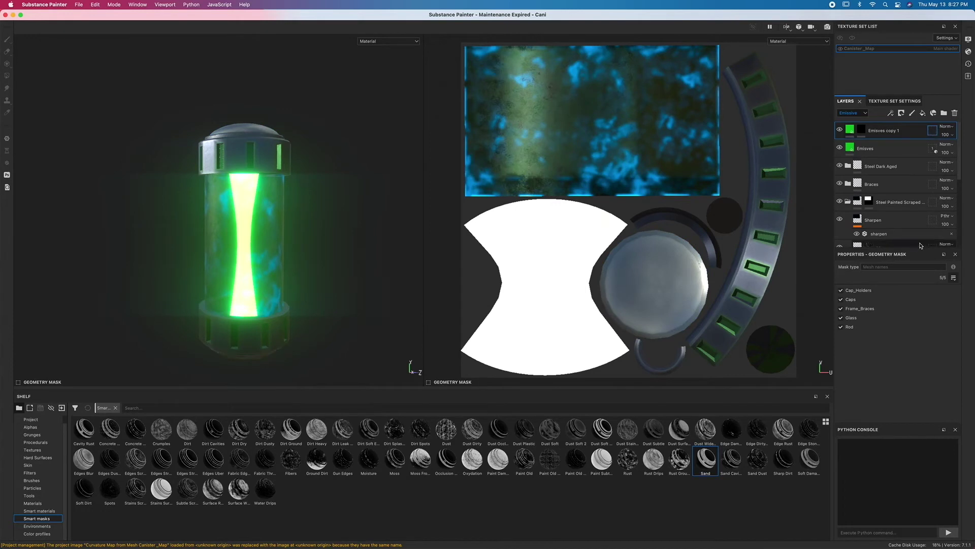
{"action": "left_click", "coordinate": [861, 131]}
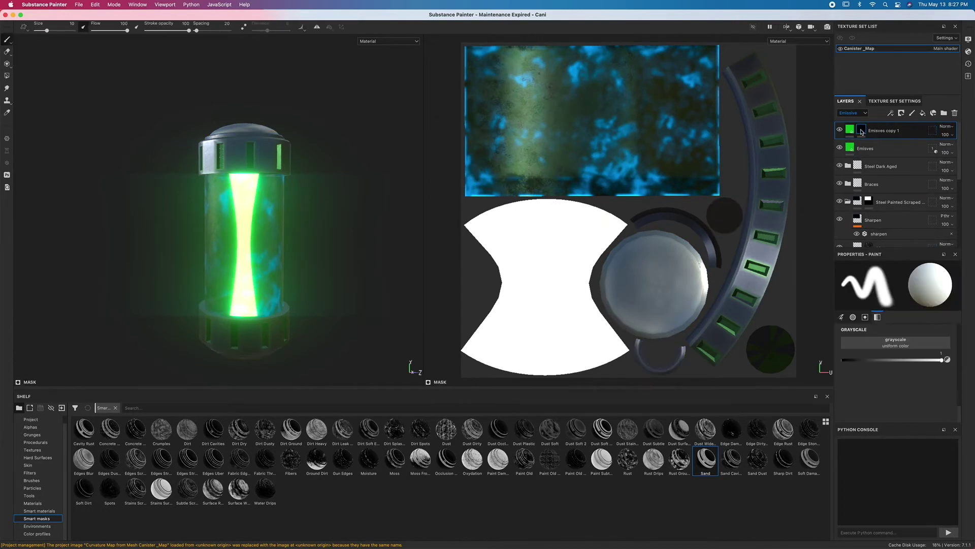
- Use Polygon Fill to fill the first window panel islands into the copy's mask
{"action": "left_click", "coordinate": [8, 76]}
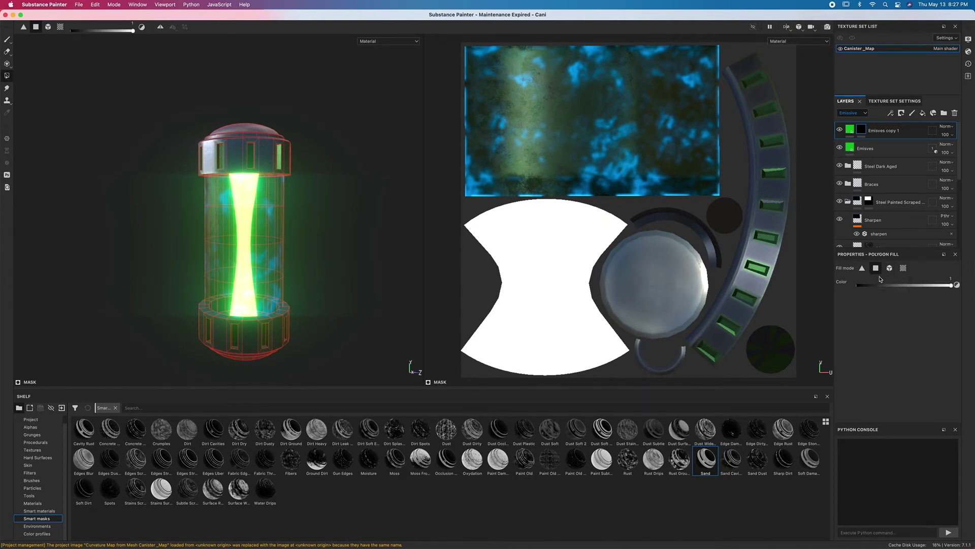
{"action": "left_click", "coordinate": [730, 326]}
{"action": "left_click", "coordinate": [742, 300]}
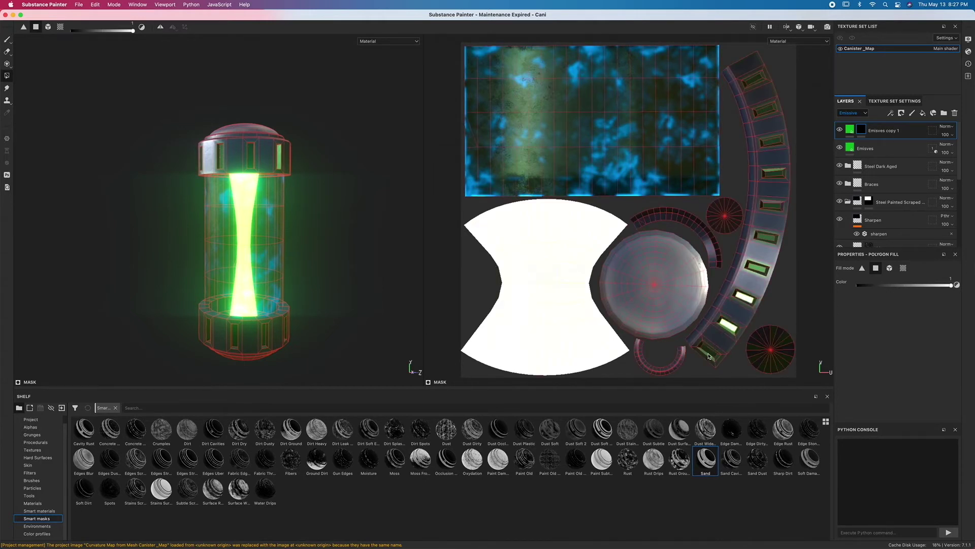
{"action": "left_click", "coordinate": [709, 353]}
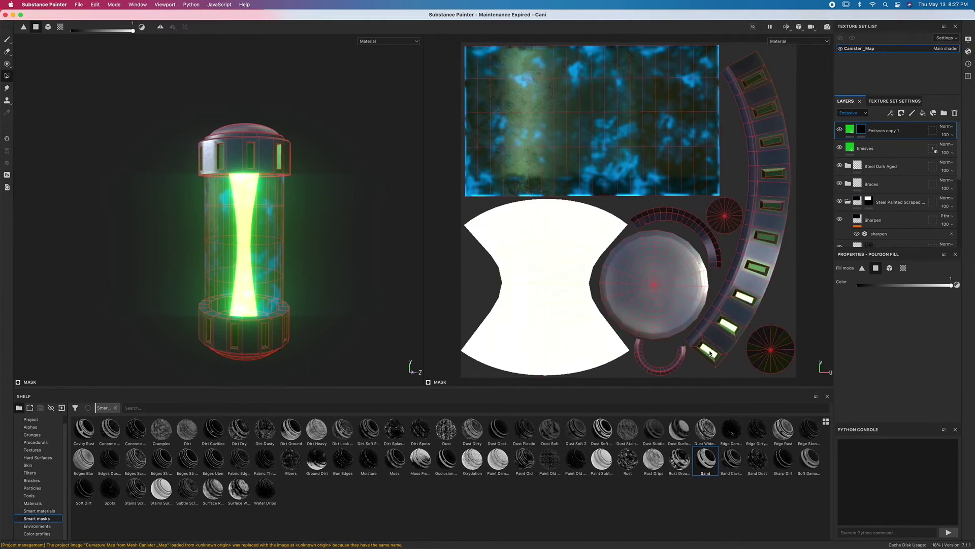
{"action": "left_click", "coordinate": [251, 160]}
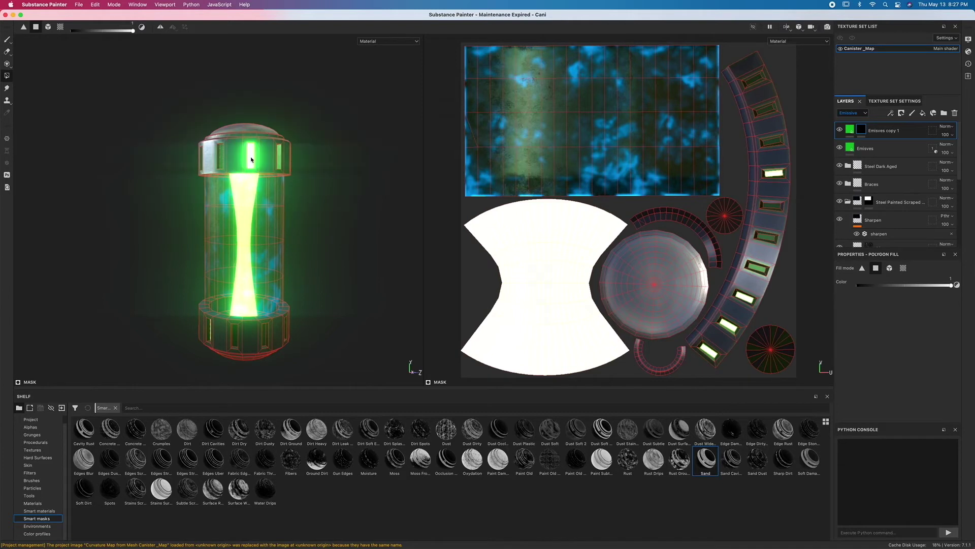
- Fill the remaining window panels and curved-strip islands into the mask so they glow
{"action": "left_click", "coordinate": [772, 208]}
{"action": "left_click", "coordinate": [765, 237]}
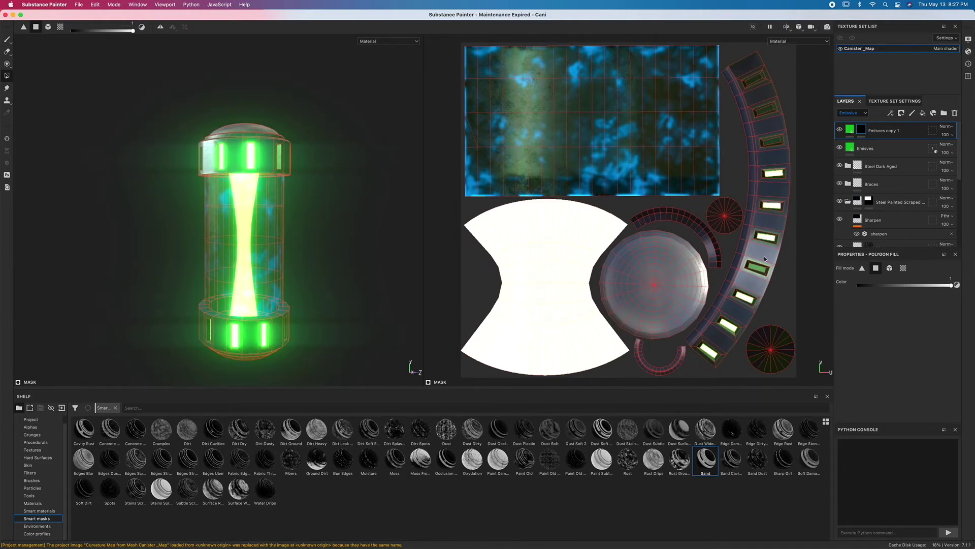
{"action": "left_click", "coordinate": [758, 270]}
{"action": "left_click", "coordinate": [773, 144]}
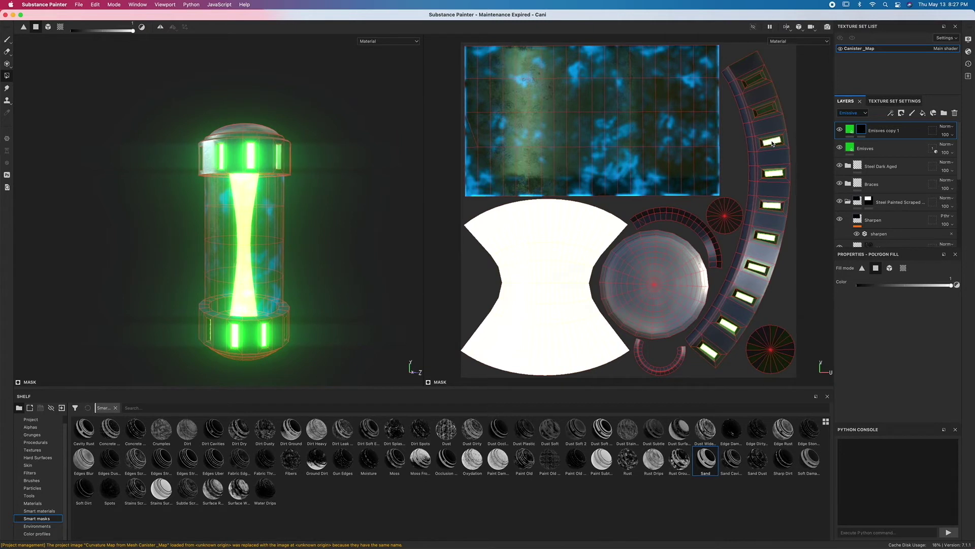
{"action": "left_click", "coordinate": [766, 111]}
{"action": "left_click", "coordinate": [756, 81]}
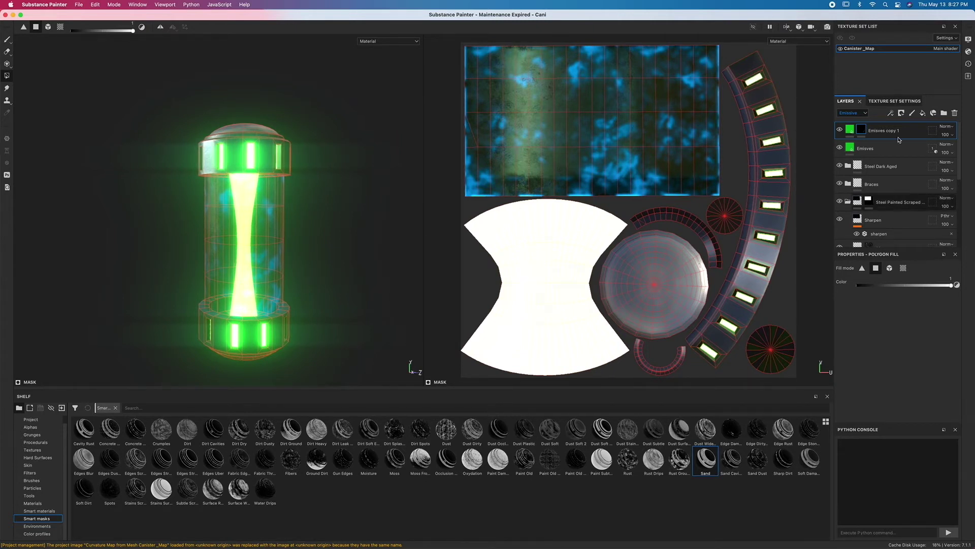
{"action": "left_click", "coordinate": [850, 130]}
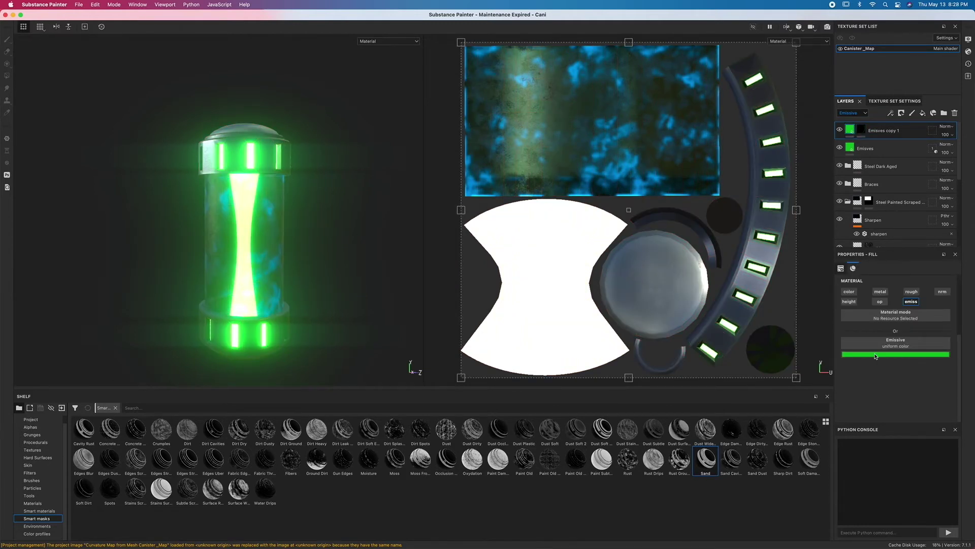
- Raise Emisves copy 1's layer opacity from 70 up to 97
{"action": "left_click", "coordinate": [951, 135]}
{"action": "left_click", "coordinate": [962, 150]}
{"action": "left_click_drag", "start_coordinate": [961, 149], "coordinate": [973, 150]}
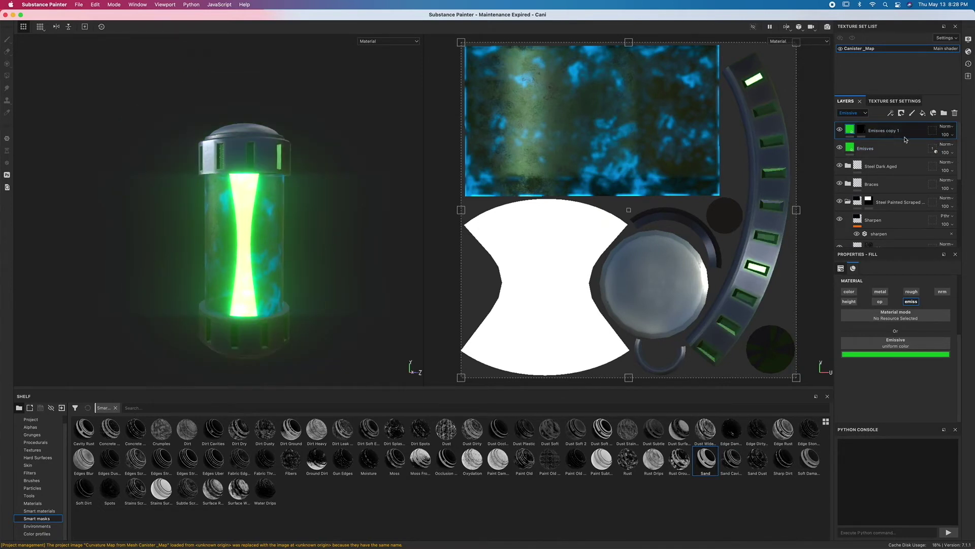
{"action": "left_click_drag", "start_coordinate": [402, 246], "coordinate": [290, 243], "text": "alt"}
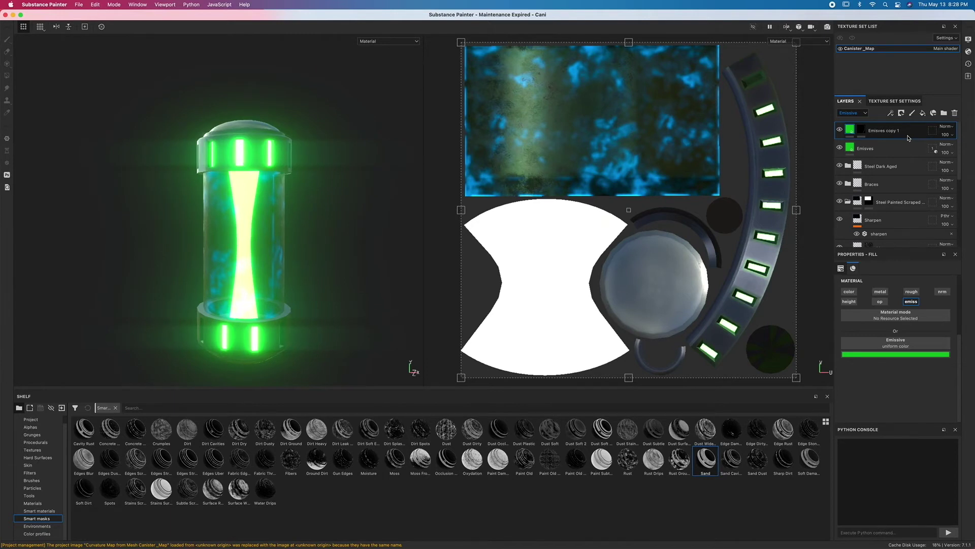
- Polygon-fill the top cap slot in the mask and set opacity to 100, undoing the slip
{"action": "left_click", "coordinate": [864, 128]}
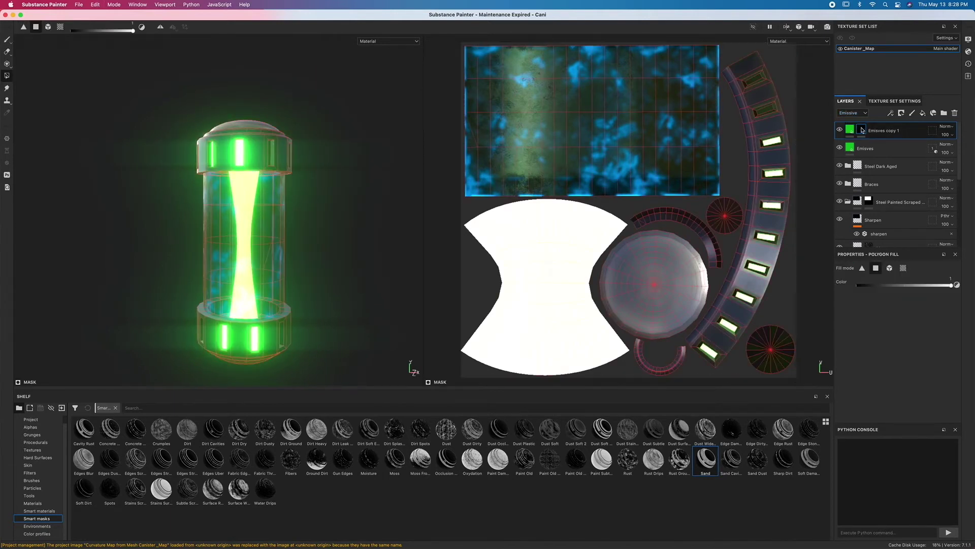
{"action": "left_click", "coordinate": [754, 81]}
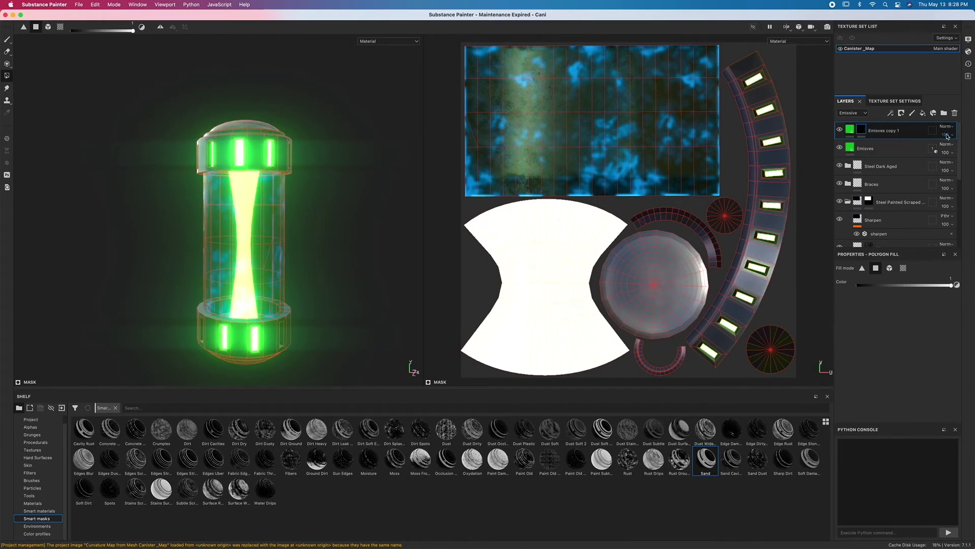
{"action": "left_click_drag", "start_coordinate": [948, 135], "coordinate": [972, 149]}
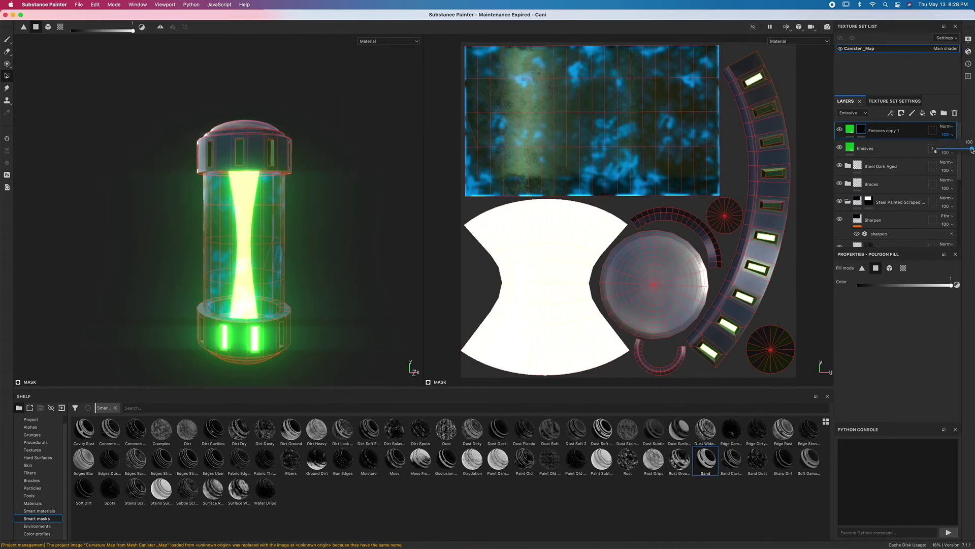
{"action": "left_click_drag", "start_coordinate": [972, 150], "coordinate": [973, 150]}
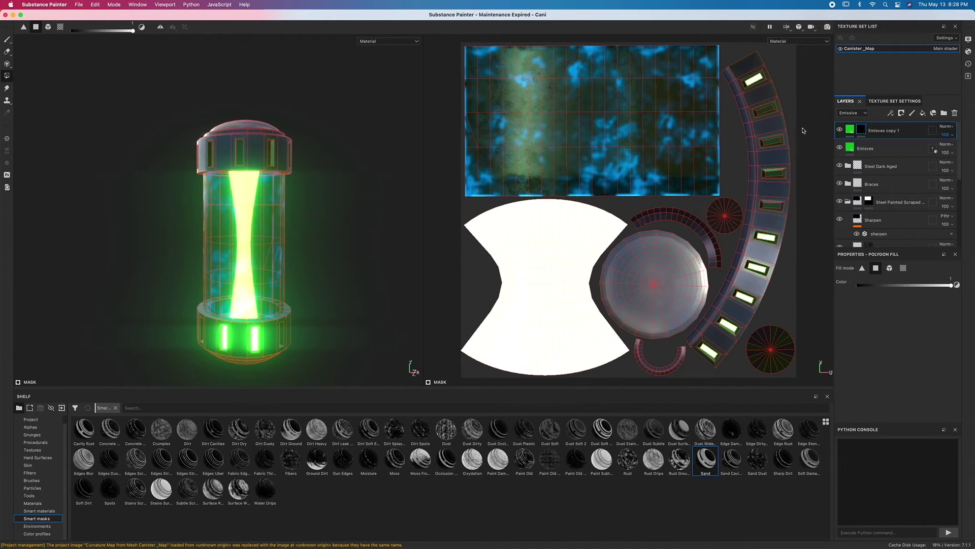
{"action": "key", "text": "super+z"}
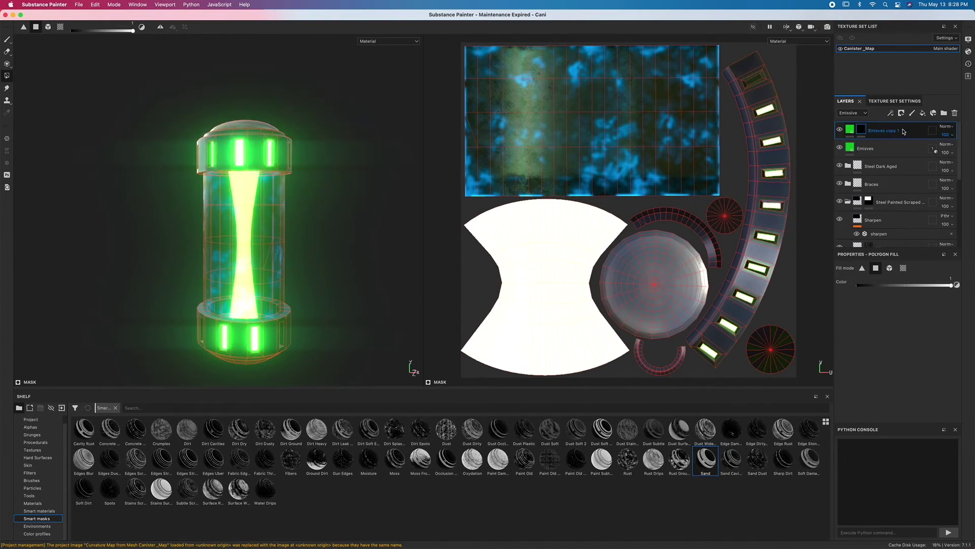
- Darken Emisves copy 1's emissive green in the colour picker
{"action": "left_click", "coordinate": [852, 132]}
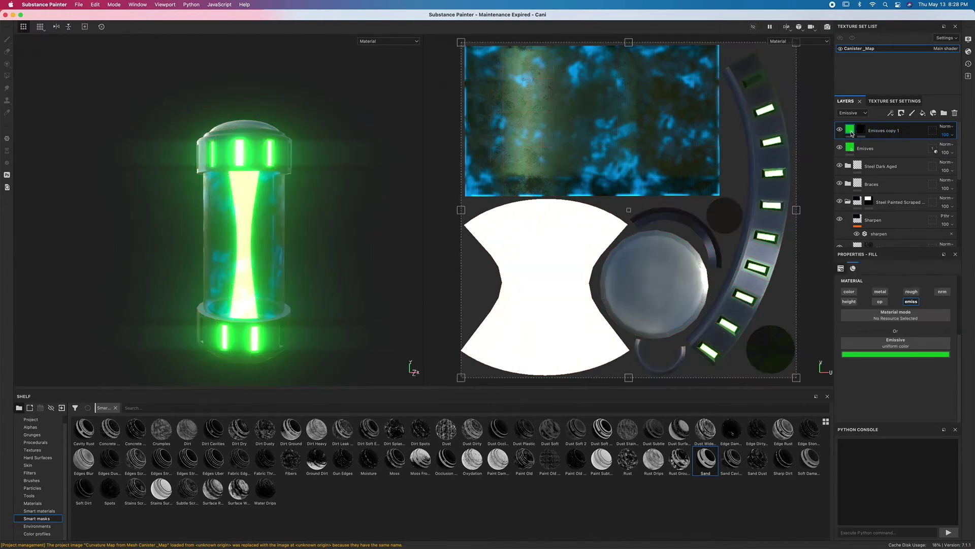
{"action": "left_click", "coordinate": [913, 355]}
{"action": "left_click", "coordinate": [903, 401]}
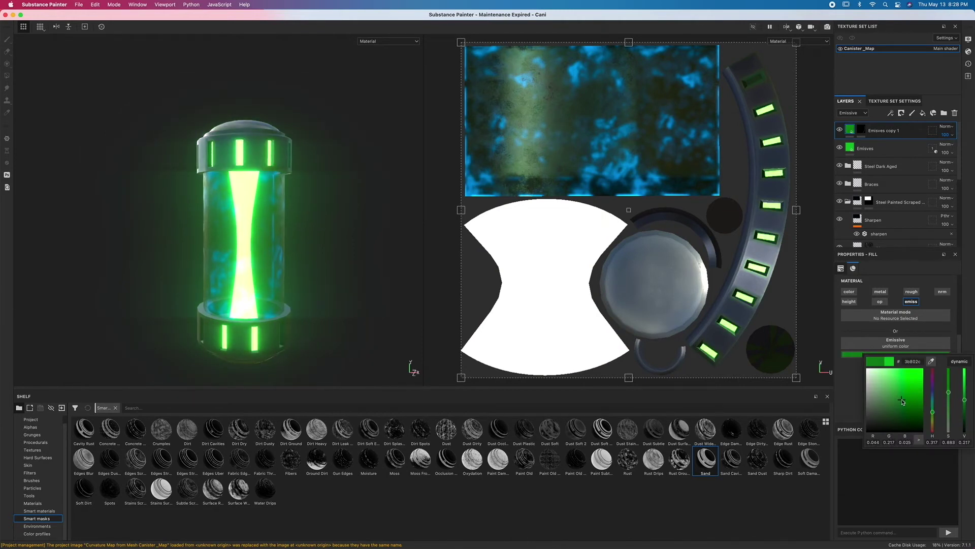
- Polygon-fill the top cap slot into Emisves copy 1's mask
{"action": "left_click", "coordinate": [864, 130]}
{"action": "left_click", "coordinate": [863, 130]}
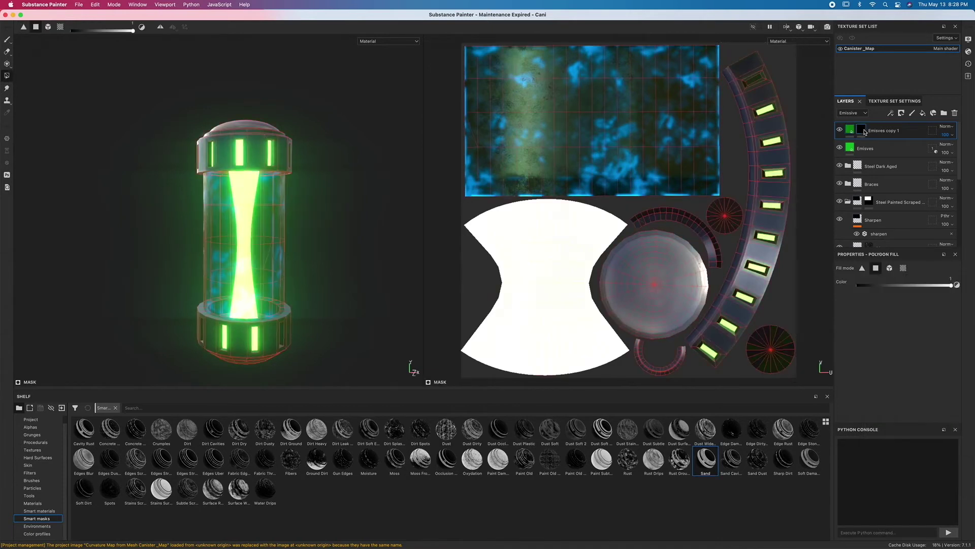
{"action": "left_click", "coordinate": [751, 84]}
{"action": "left_click_drag", "start_coordinate": [312, 259], "coordinate": [333, 247], "text": "alt"}
- Change Emisves copy 1's emissive colour to a bright, vivid green, then return to its mask
{"action": "left_click", "coordinate": [850, 130]}
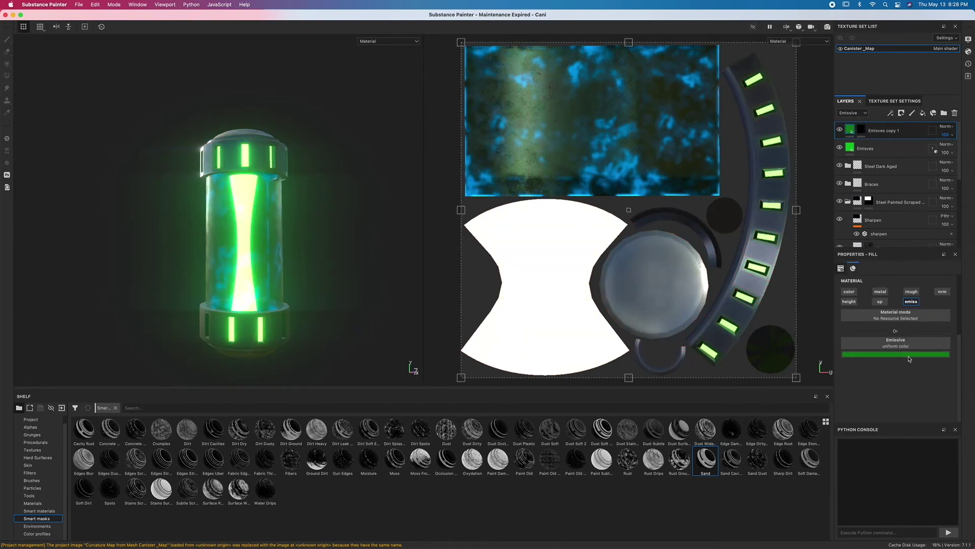
{"action": "left_click", "coordinate": [910, 355]}
{"action": "left_click_drag", "start_coordinate": [895, 406], "coordinate": [888, 413]}
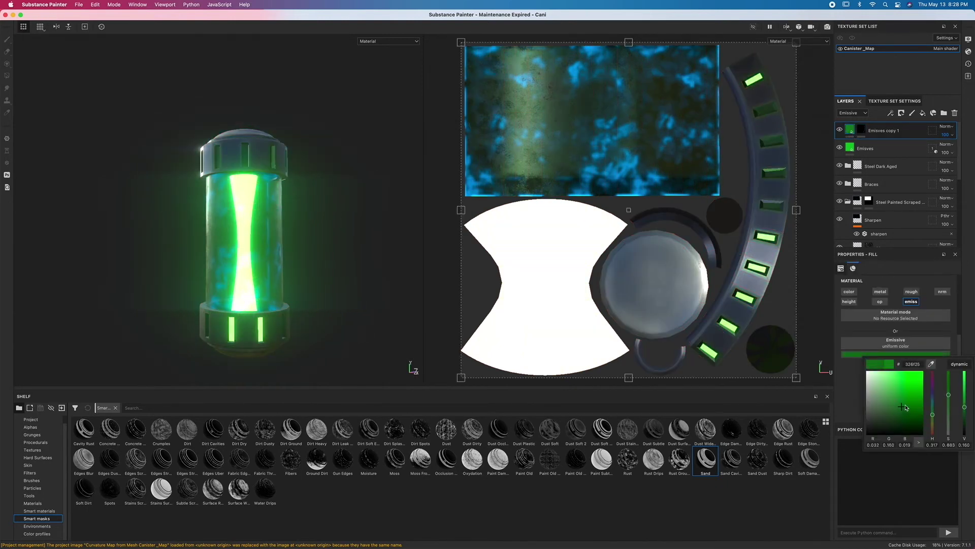
{"action": "left_click_drag", "start_coordinate": [906, 407], "coordinate": [891, 376]}
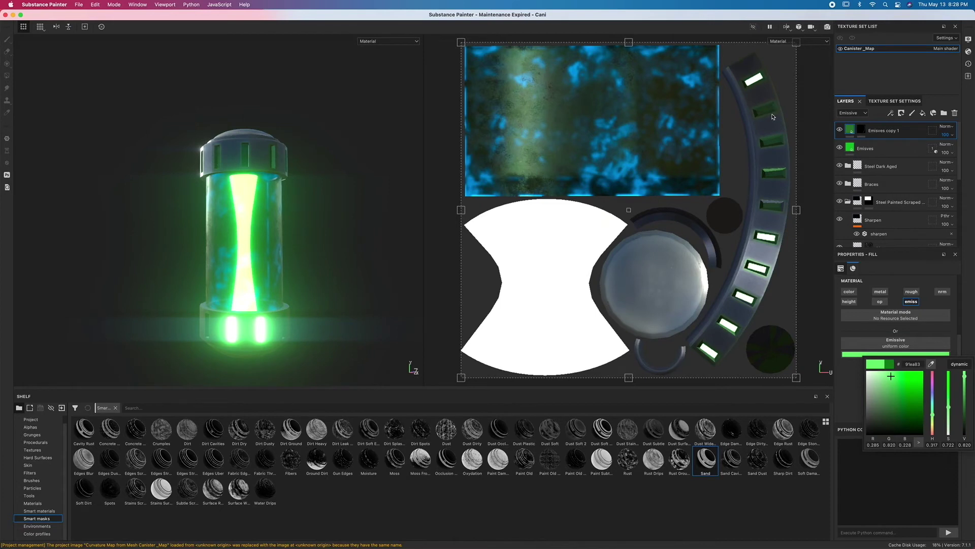
{"action": "left_click", "coordinate": [865, 131]}
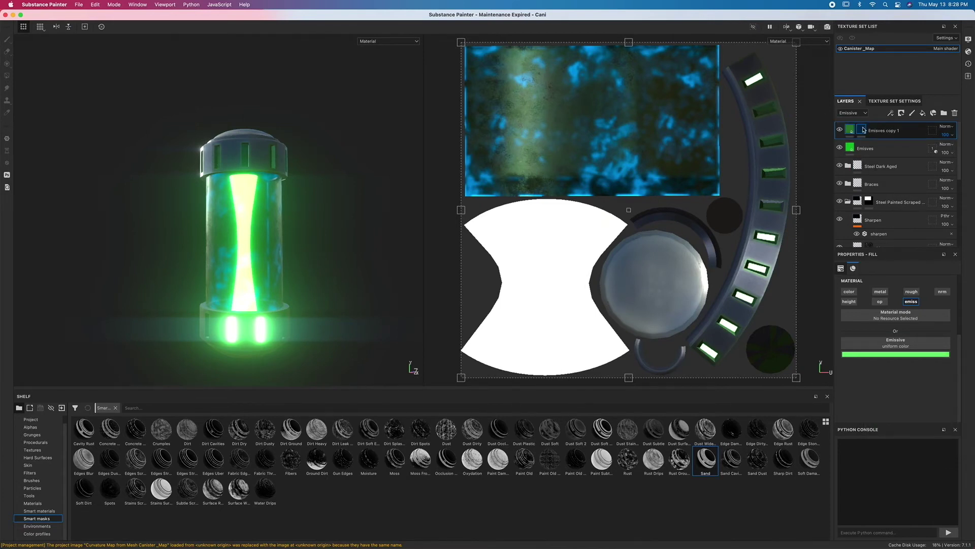
{"action": "left_click", "coordinate": [864, 130]}
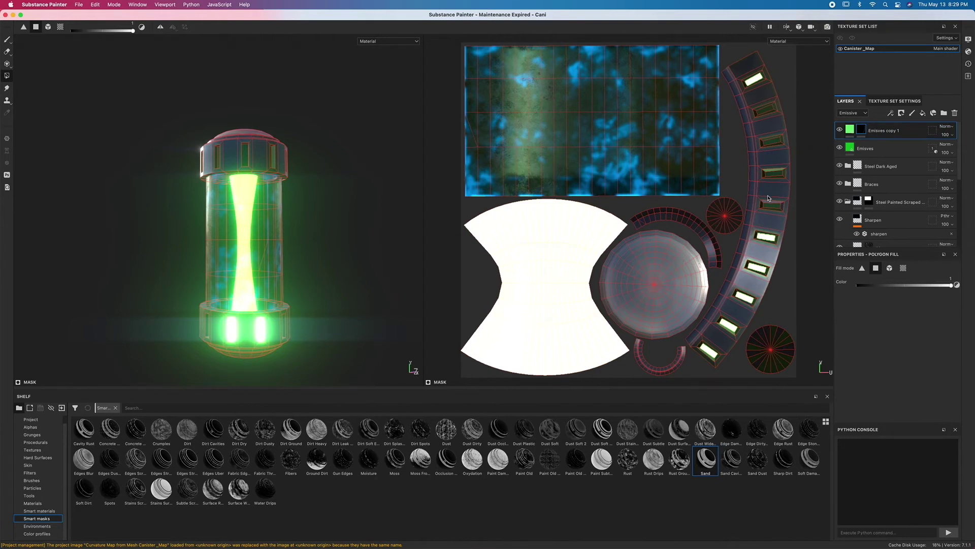
{"action": "scroll", "coordinate": [341, 242], "scroll_direction": "down", "scroll_amount": 3}
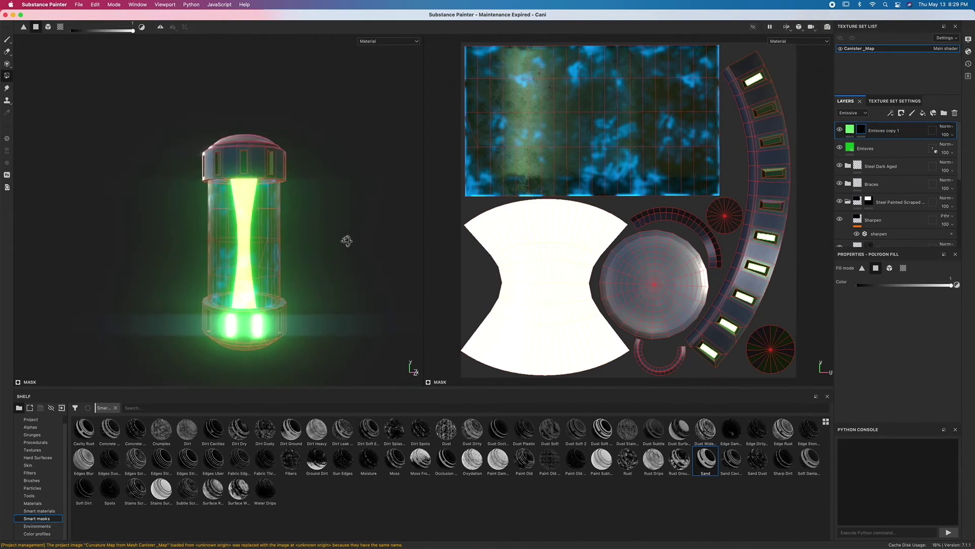
{"action": "scroll", "coordinate": [346, 241], "scroll_direction": "up", "scroll_amount": 4}
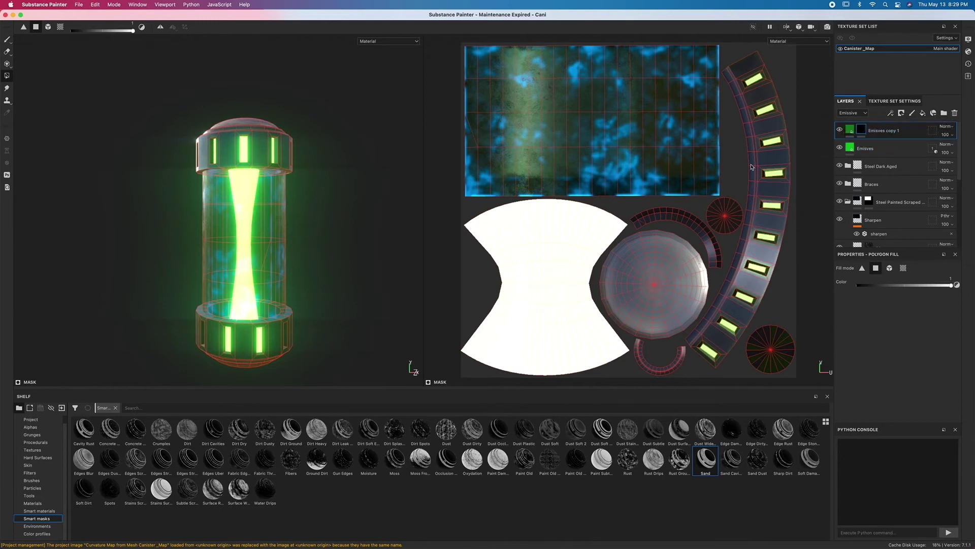
{"action": "scroll", "coordinate": [379, 222], "scroll_direction": "down", "scroll_amount": 2}
{"action": "scroll", "coordinate": [370, 222], "scroll_direction": "up", "scroll_amount": 4}
{"action": "left_click_drag", "start_coordinate": [370, 222], "coordinate": [321, 240], "text": "alt"}
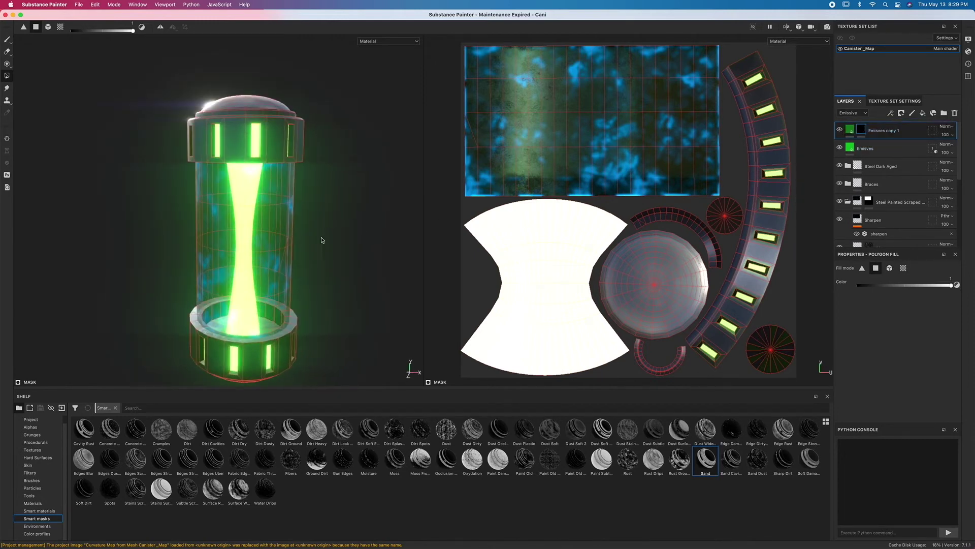
{"action": "left_click", "coordinate": [853, 150]}
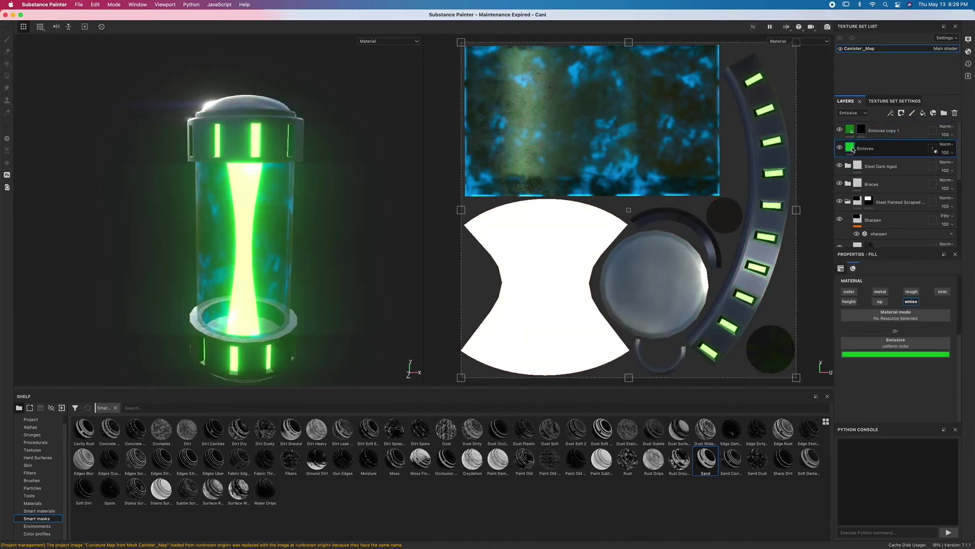
{"action": "left_click_drag", "start_coordinate": [894, 150], "coordinate": [889, 127]}
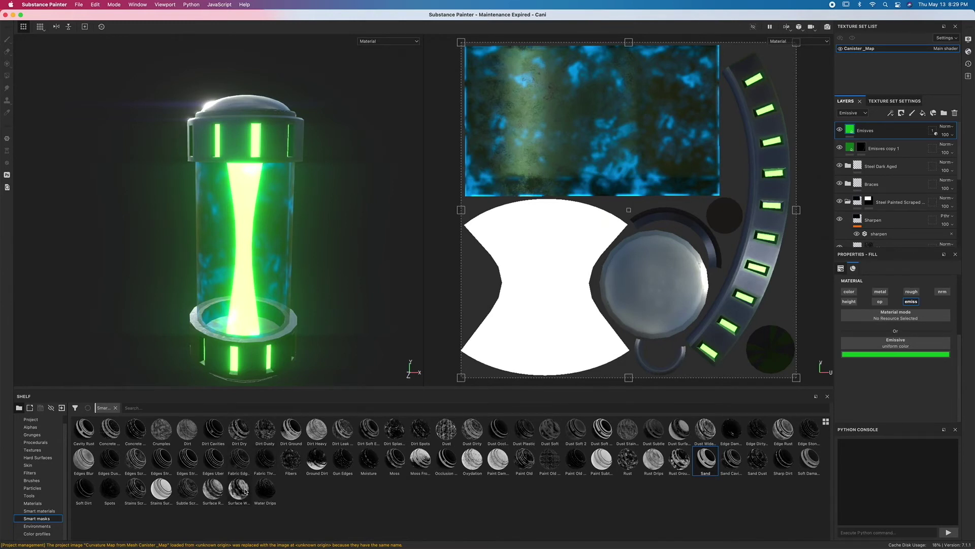
{"action": "mouse_move", "coordinate": [246, 491]}
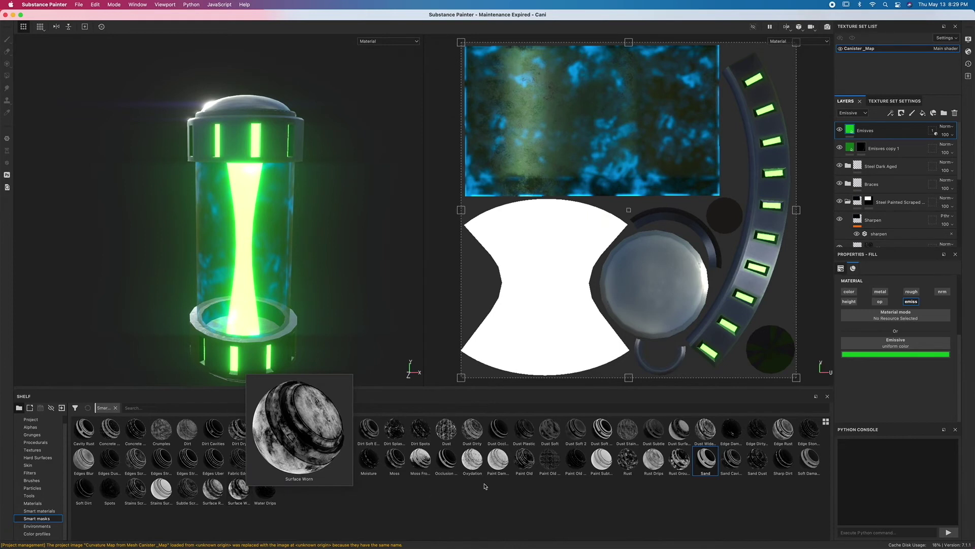
{"action": "mouse_move", "coordinate": [716, 468]}
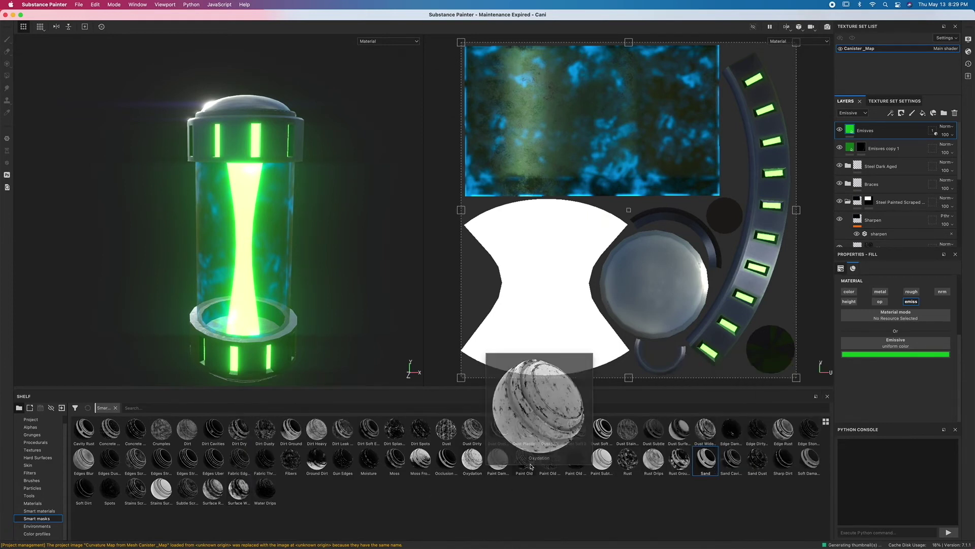
{"action": "mouse_move", "coordinate": [529, 467]}
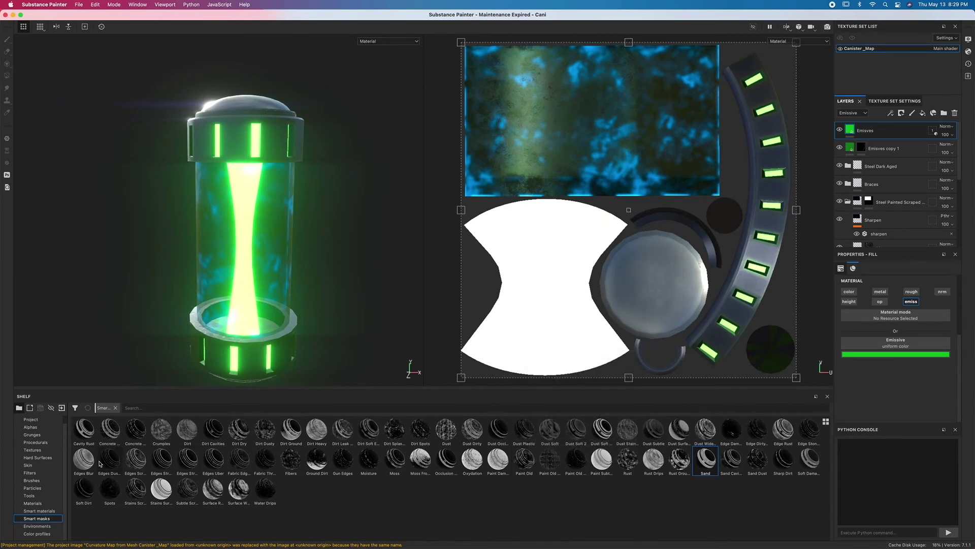
{"action": "mouse_move", "coordinate": [89, 462]}
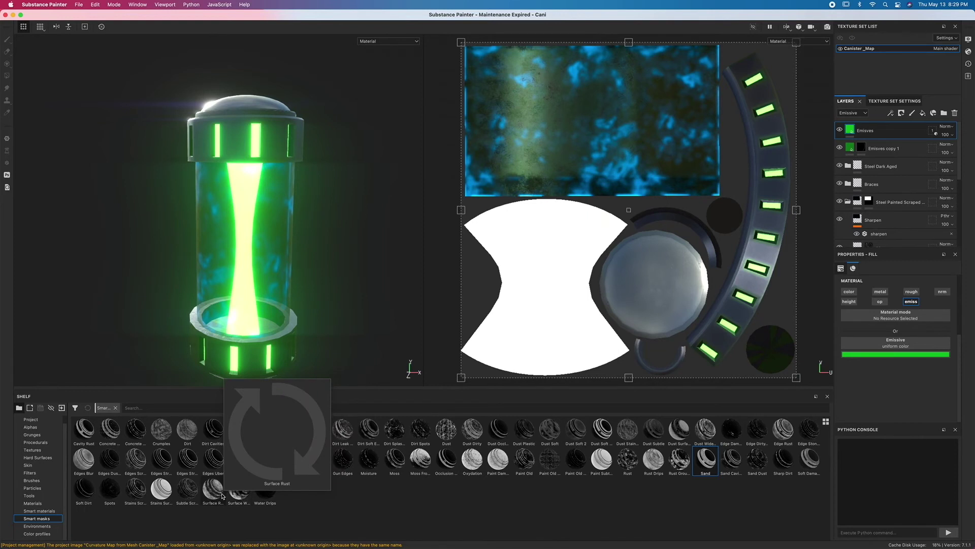
{"action": "mouse_move", "coordinate": [184, 490]}
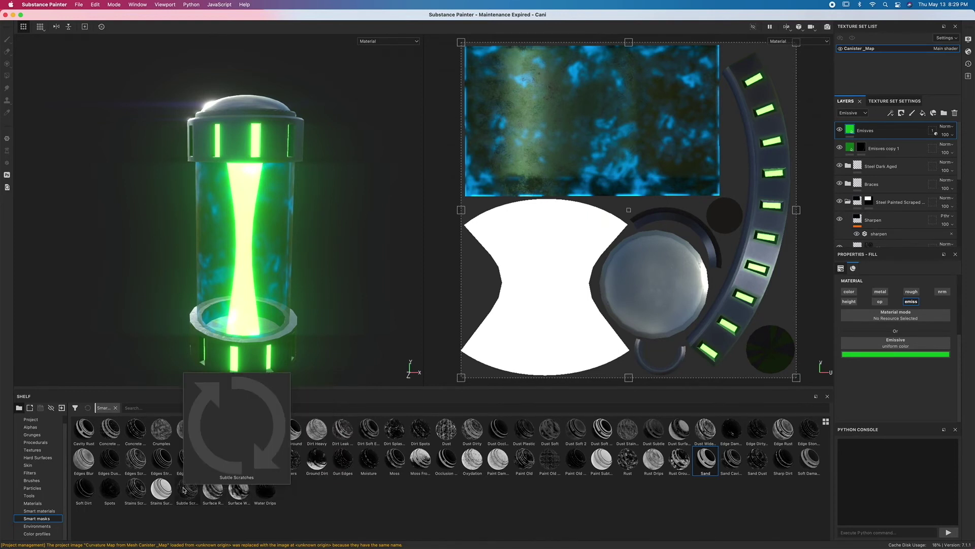
{"action": "mouse_move", "coordinate": [137, 489]}
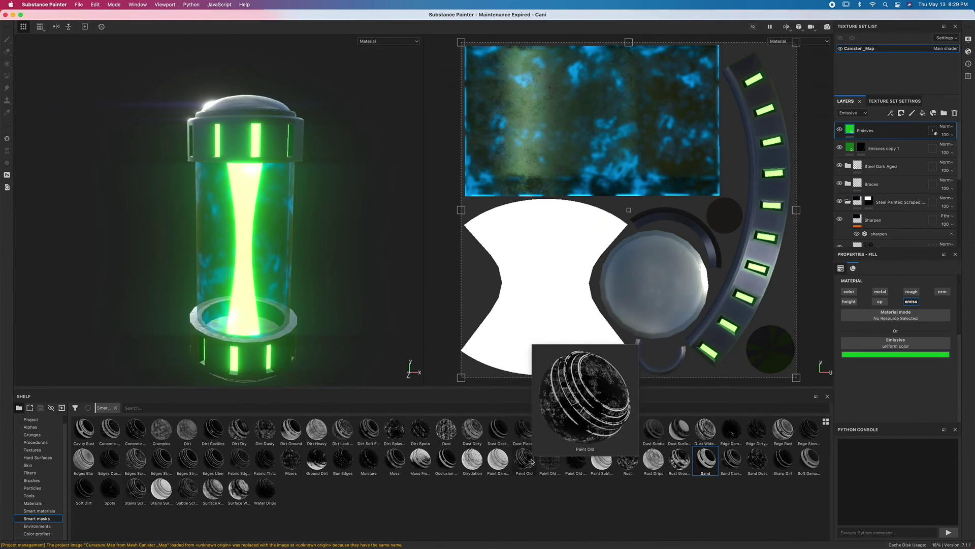
{"action": "mouse_move", "coordinate": [421, 468]}
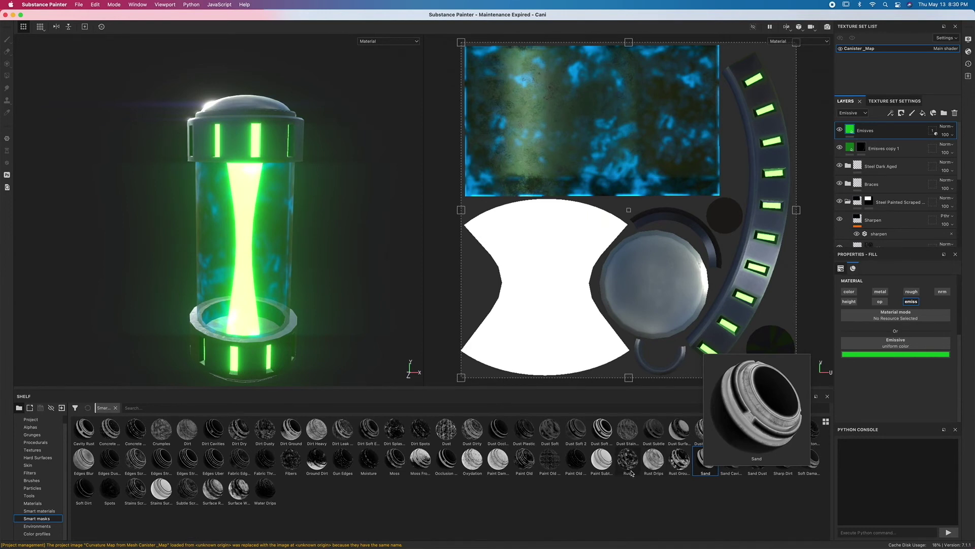
{"action": "mouse_move", "coordinate": [632, 473]}
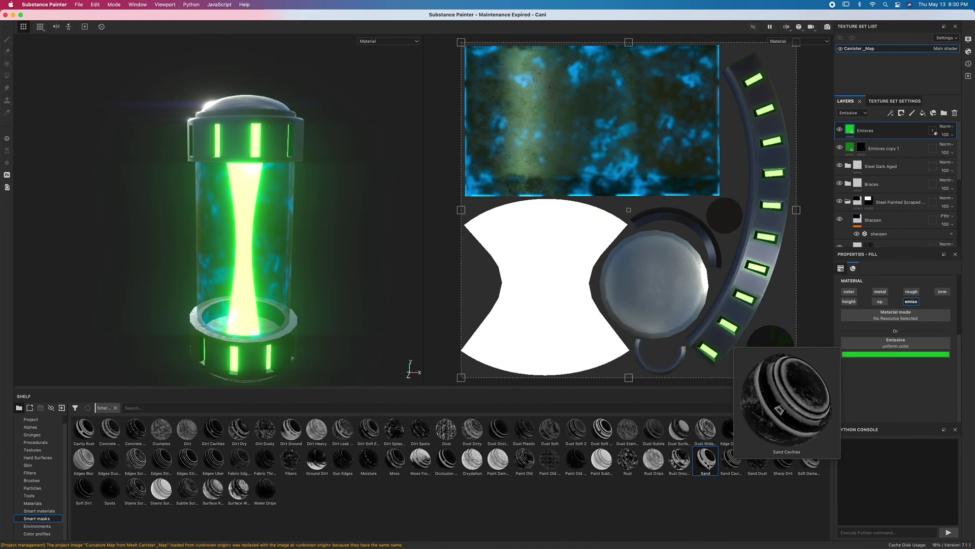
{"action": "left_click_drag", "start_coordinate": [708, 466], "coordinate": [870, 133]}
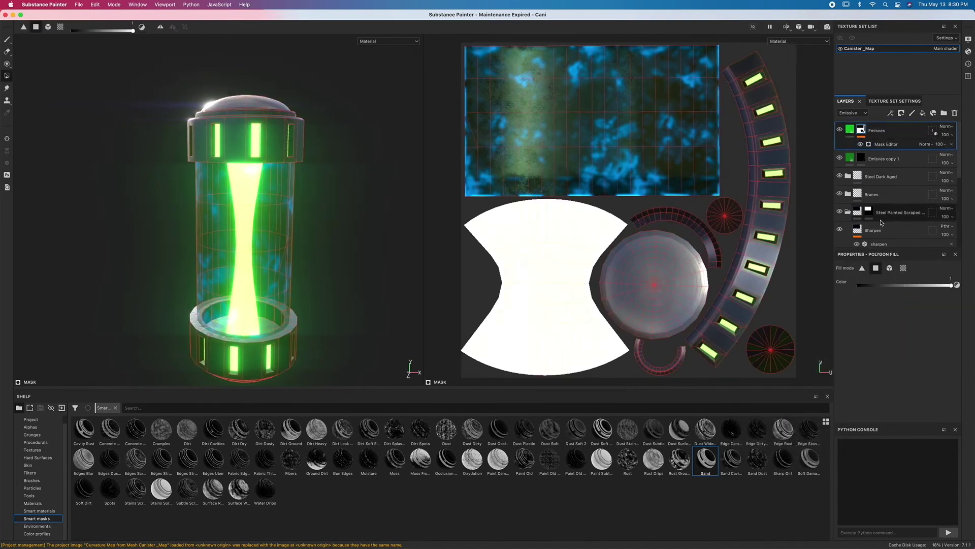
- Lower the Sand mask's Global Balance to nearly zero and set Global Invert to True
{"action": "left_click", "coordinate": [882, 144]}
{"action": "scroll", "coordinate": [875, 386], "scroll_direction": "down", "scroll_amount": 3}
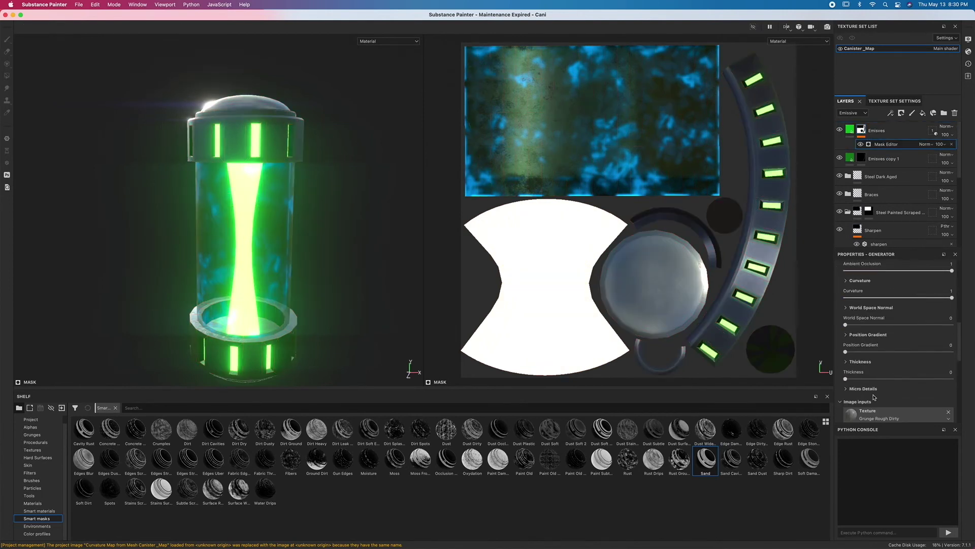
{"action": "scroll", "coordinate": [878, 385], "scroll_direction": "up", "scroll_amount": 5}
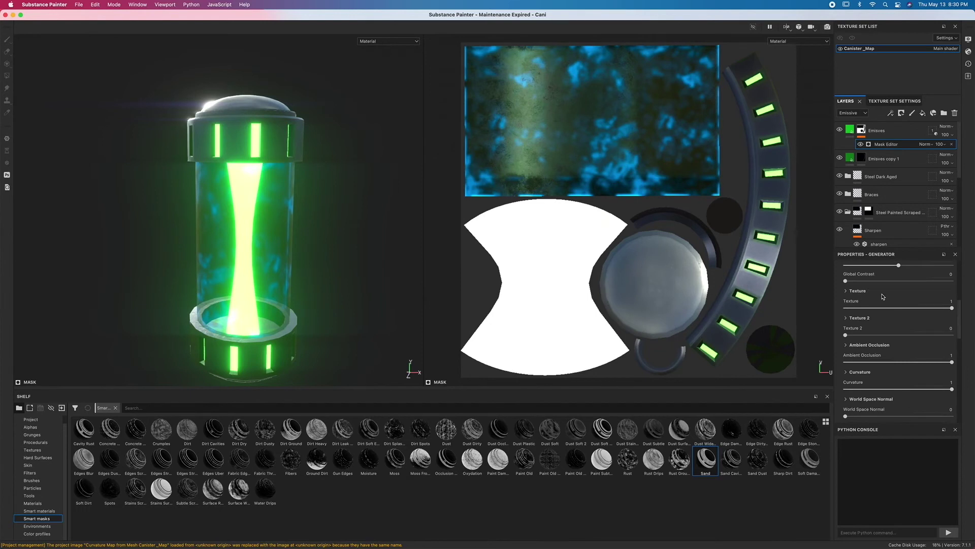
{"action": "scroll", "coordinate": [880, 282], "scroll_direction": "up", "scroll_amount": 1}
{"action": "mouse_move", "coordinate": [877, 289]}
{"action": "left_mouse_down"}
{"action": "mouse_move", "coordinate": [847, 290]}
{"action": "mouse_move", "coordinate": [881, 289]}
{"action": "left_mouse_up"}
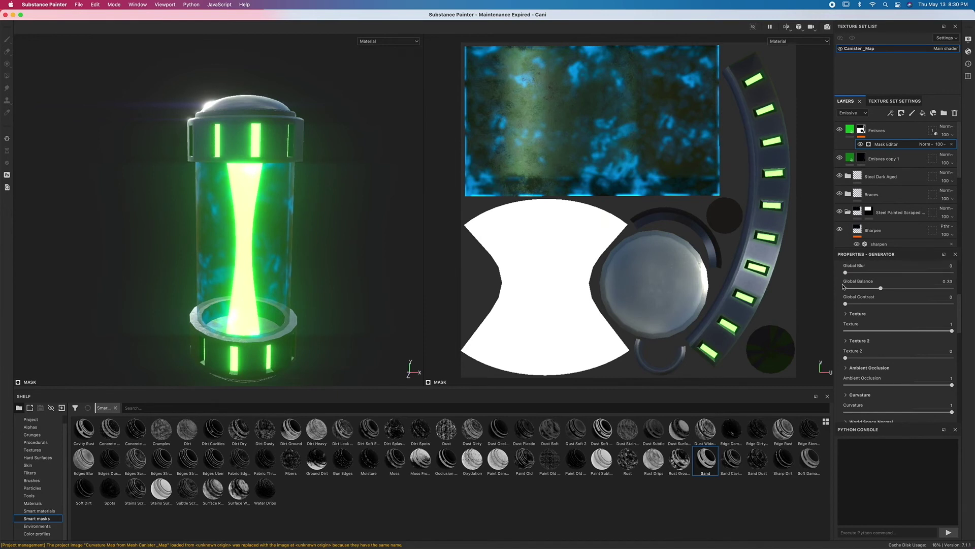
{"action": "scroll", "coordinate": [844, 287], "scroll_direction": "up", "scroll_amount": 3}
{"action": "left_click", "coordinate": [900, 326]}
- Try higher blur and contrast on the mask, then reset the blur to zero
{"action": "scroll", "coordinate": [900, 328], "scroll_direction": "down", "scroll_amount": 3}
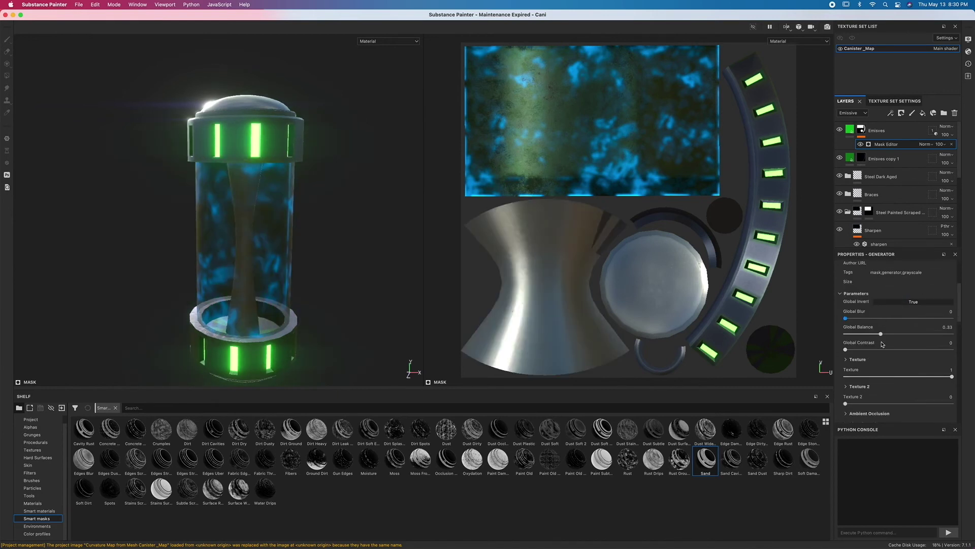
{"action": "left_click_drag", "start_coordinate": [846, 295], "coordinate": [949, 296]}
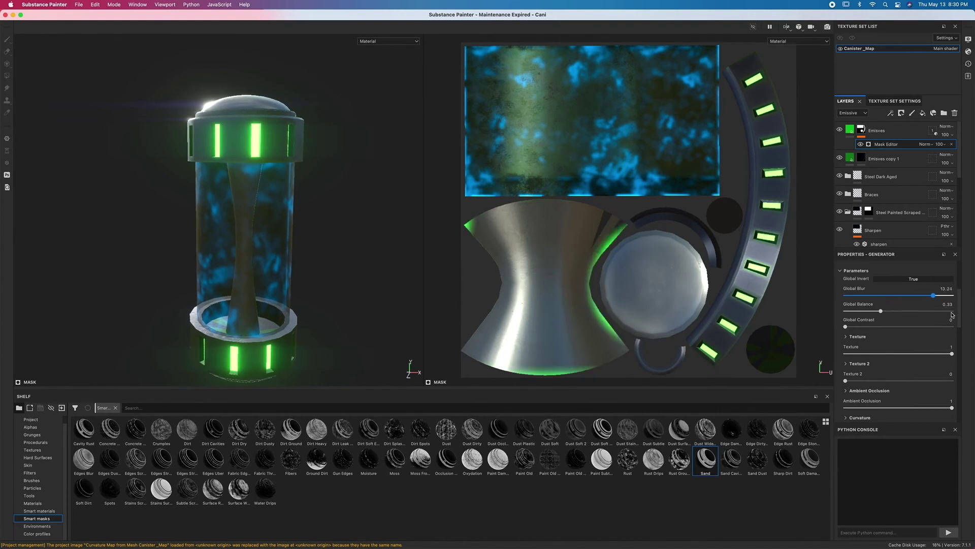
{"action": "left_click_drag", "start_coordinate": [910, 327], "coordinate": [843, 327]}
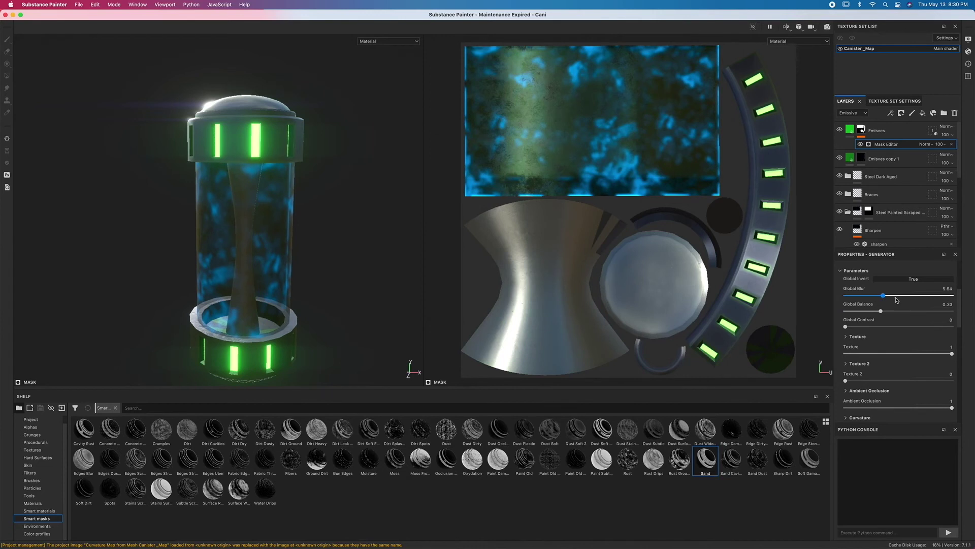
{"action": "left_click_drag", "start_coordinate": [885, 296], "coordinate": [858, 312]}
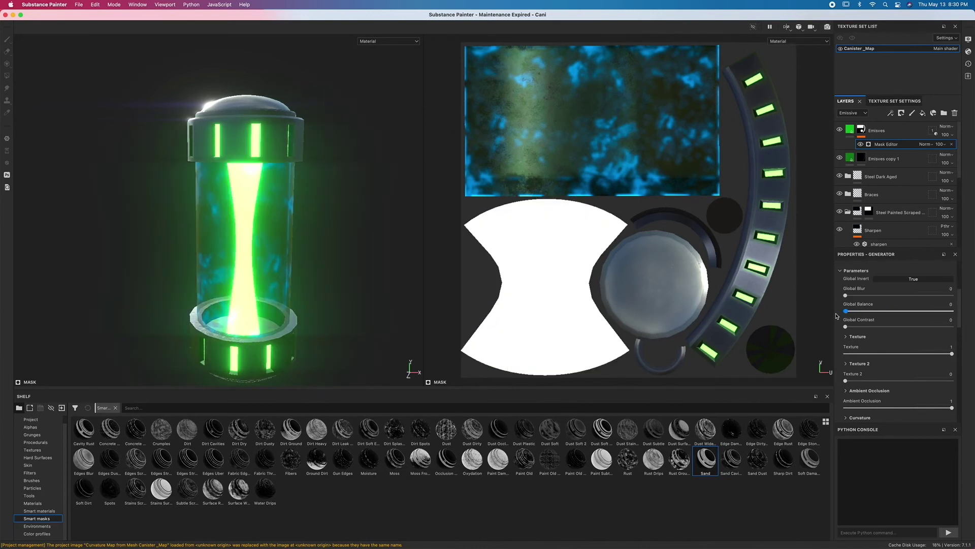
- Set the mask's Texture 2 contribution to 0.38 and Ambient Occlusion to 0.74
{"action": "left_click_drag", "start_coordinate": [856, 381], "coordinate": [929, 381]}
{"action": "left_click", "coordinate": [886, 382]}
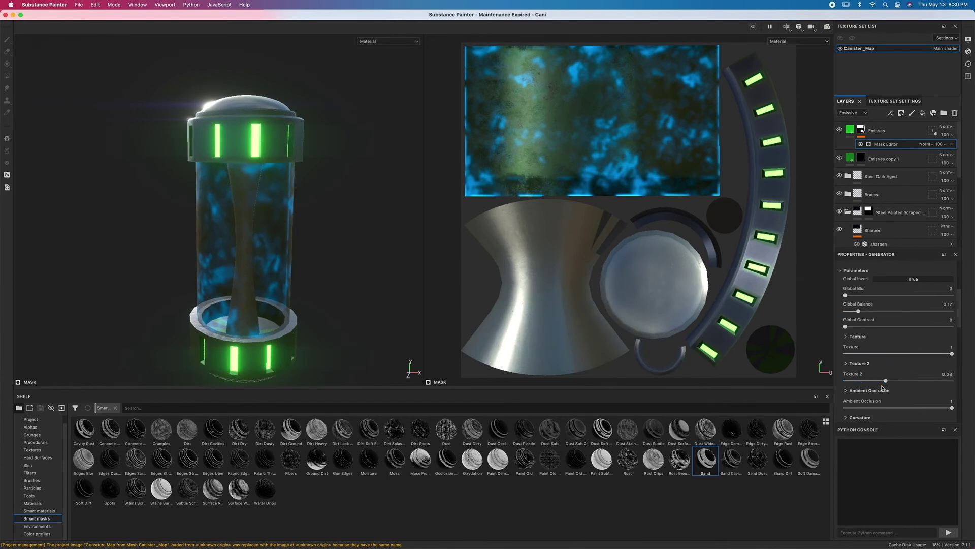
{"action": "scroll", "coordinate": [875, 385], "scroll_direction": "down", "scroll_amount": 2}
{"action": "left_click_drag", "start_coordinate": [891, 363], "coordinate": [845, 338]}
{"action": "left_click", "coordinate": [893, 336]}
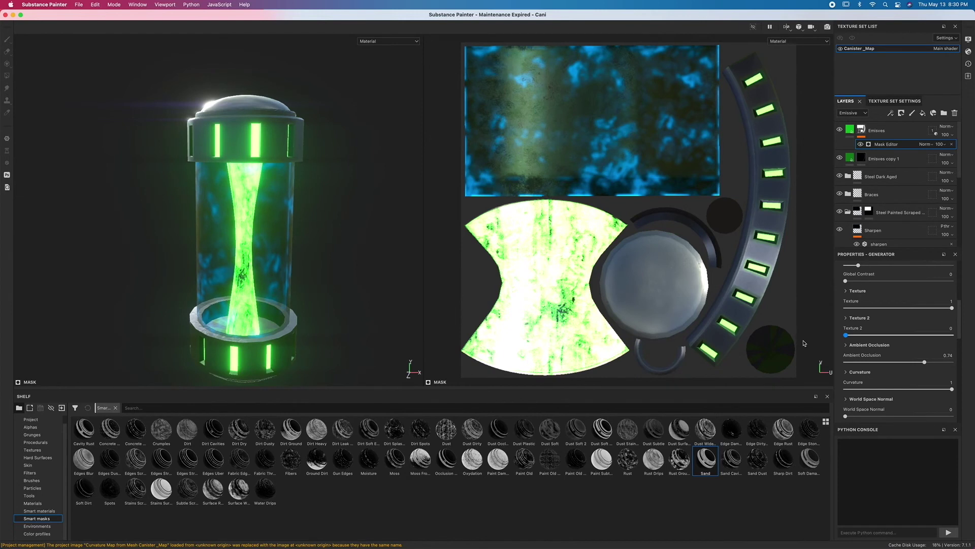
- Raise the shader's Emissive Intensity from 18.51 to 26.62 in Shader Settings
{"action": "scroll", "coordinate": [342, 249], "scroll_direction": "down", "scroll_amount": 2}
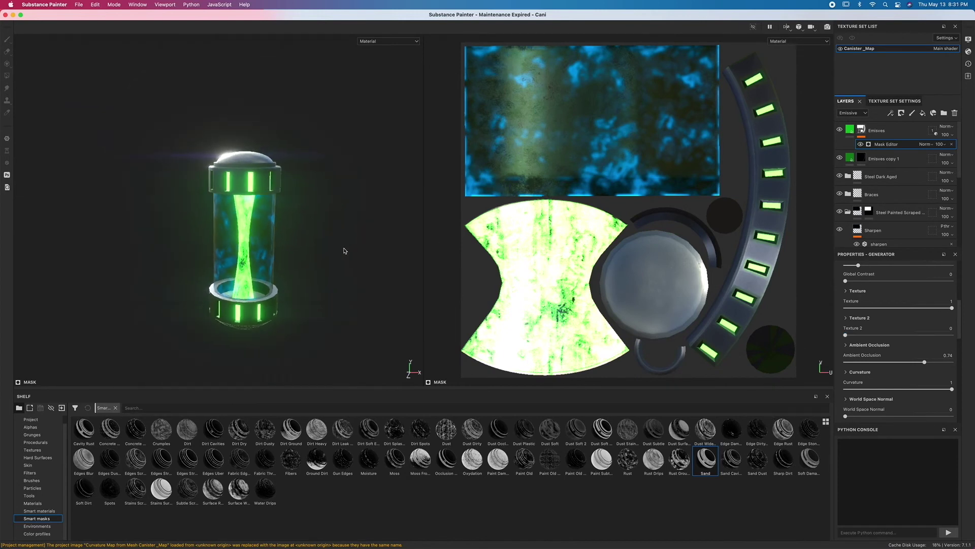
{"action": "scroll", "coordinate": [363, 260], "scroll_direction": "up", "scroll_amount": 3}
{"action": "mouse_move", "coordinate": [362, 260]}
{"action": "left_mouse_down", "text": "alt"}
{"action": "mouse_move", "coordinate": [320, 240]}
{"action": "mouse_move", "coordinate": [342, 252]}
{"action": "left_mouse_up", "text": "alt"}
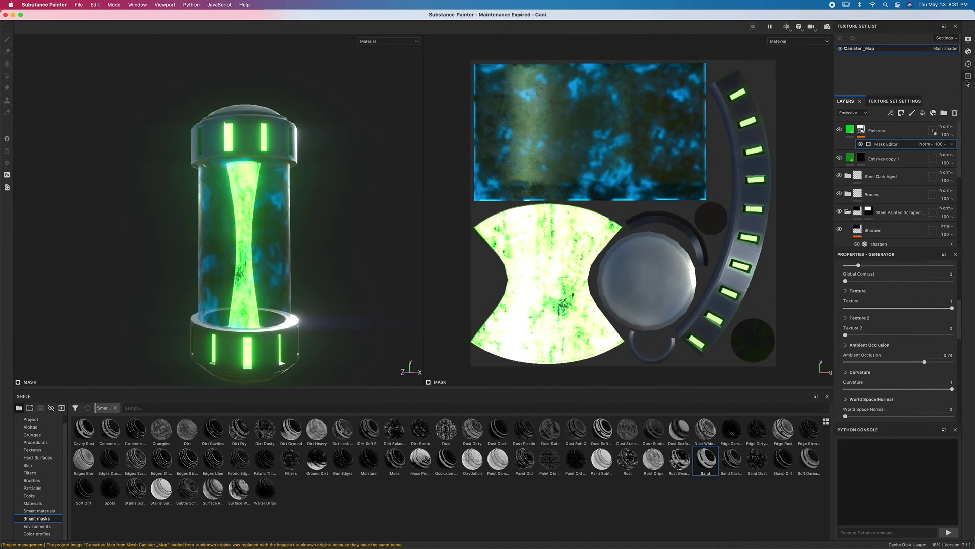
{"action": "left_click", "coordinate": [968, 52]}
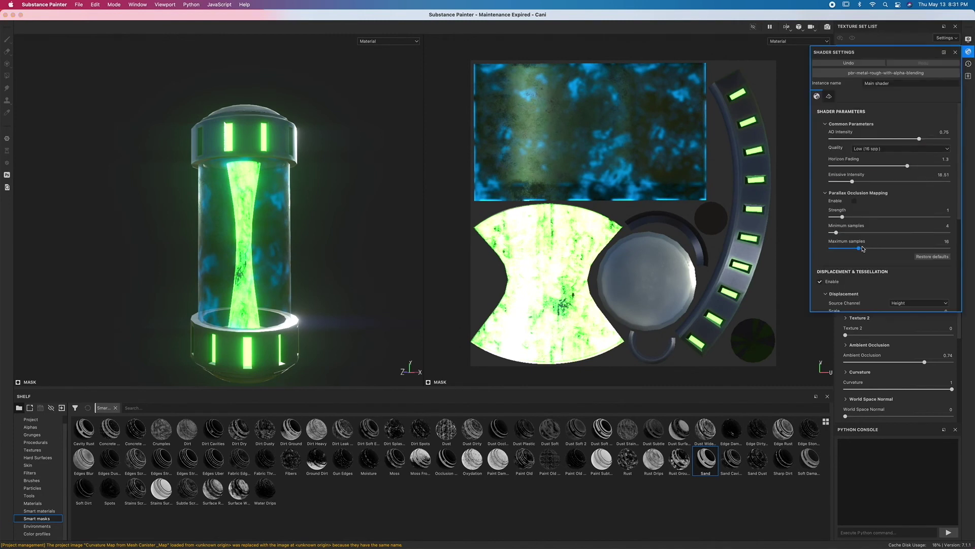
{"action": "left_click", "coordinate": [968, 40]}
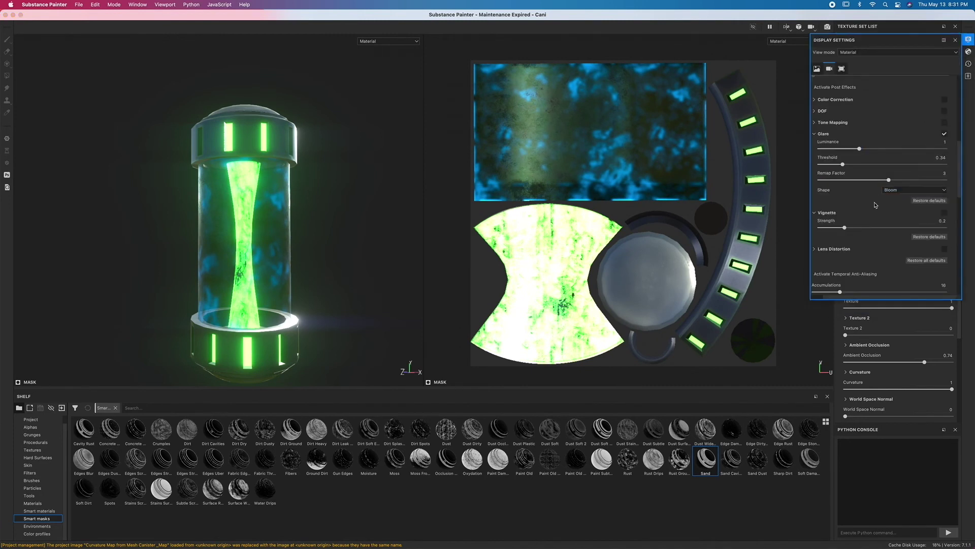
{"action": "left_click", "coordinate": [968, 51]}
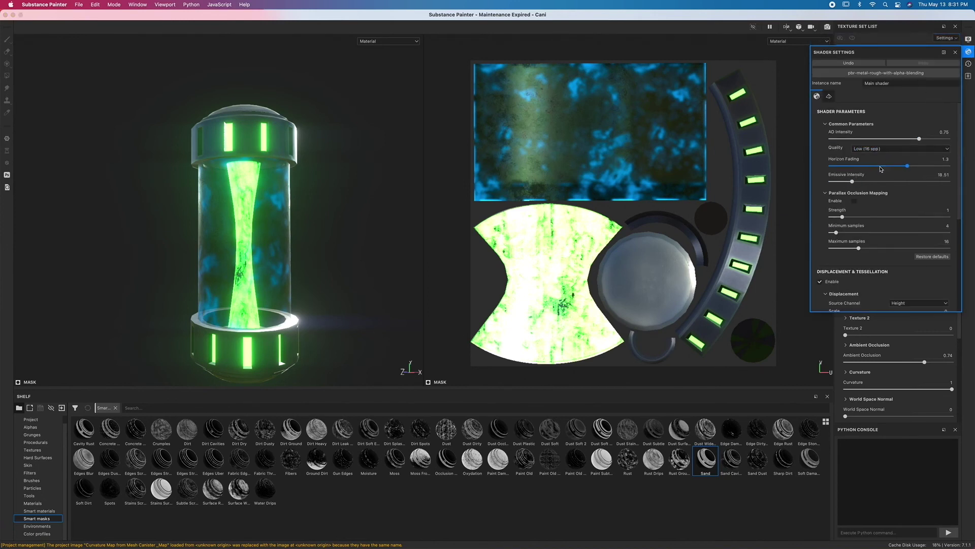
{"action": "left_click_drag", "start_coordinate": [852, 181], "coordinate": [861, 182]}
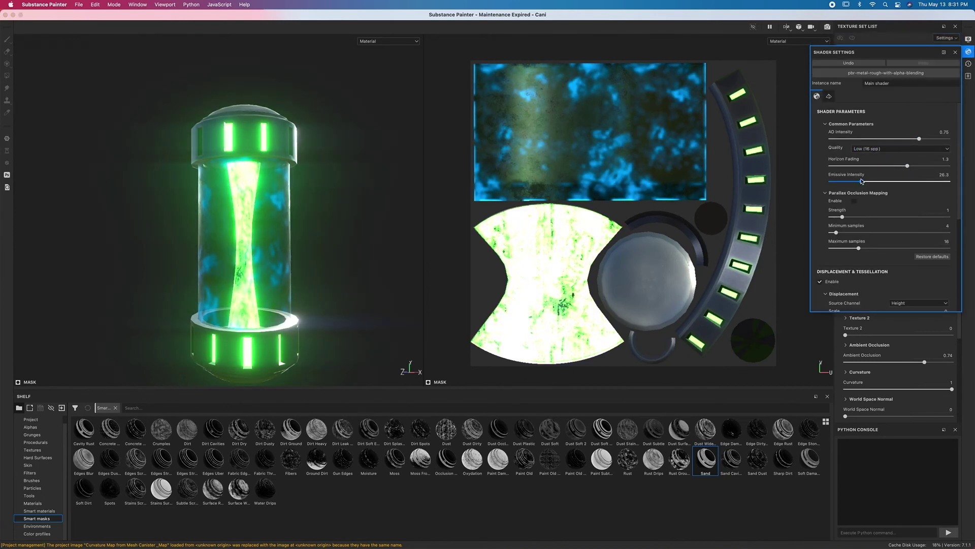
{"action": "left_click_drag", "start_coordinate": [861, 180], "coordinate": [862, 181]}
{"action": "left_click", "coordinate": [956, 53]}
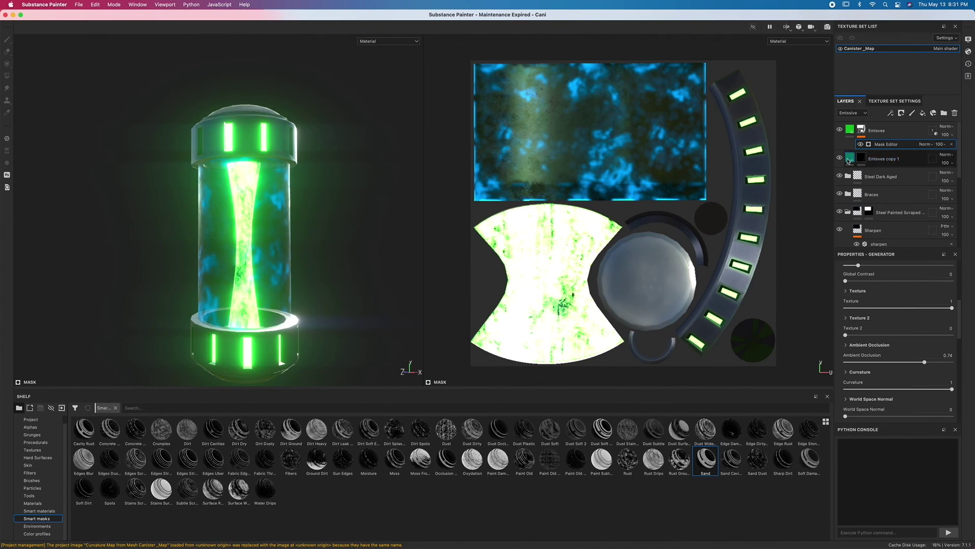
- Darken Emisves copy 1's emissive colour to about R 0.021, G 0.117, B 0.010
{"action": "left_click", "coordinate": [851, 158]}
{"action": "left_click", "coordinate": [896, 354]}
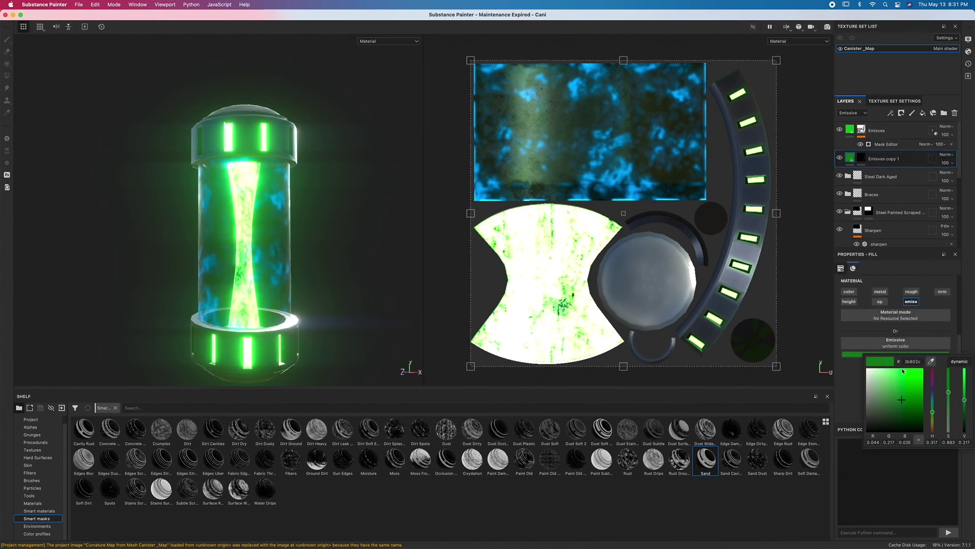
{"action": "left_click_drag", "start_coordinate": [904, 416], "coordinate": [906, 409]}
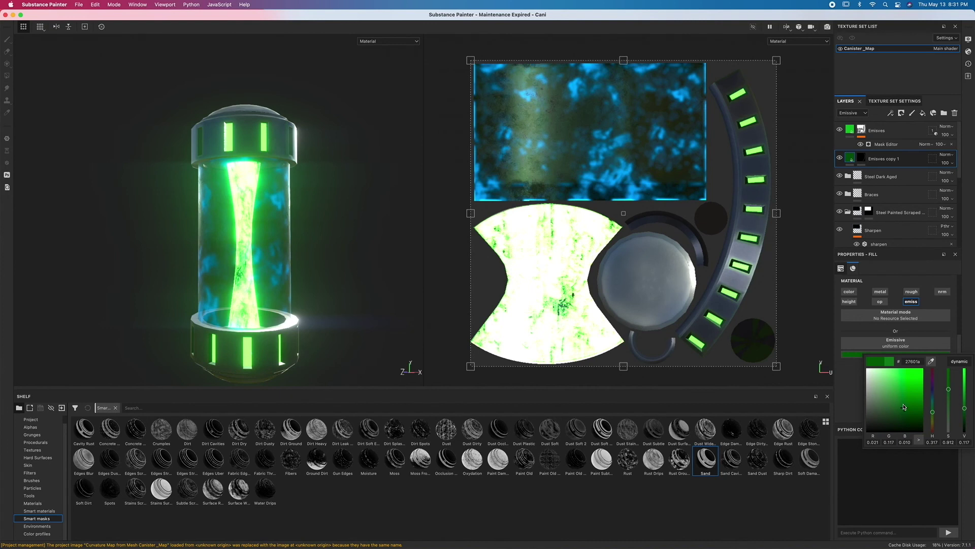
{"action": "left_click", "coordinate": [902, 219]}
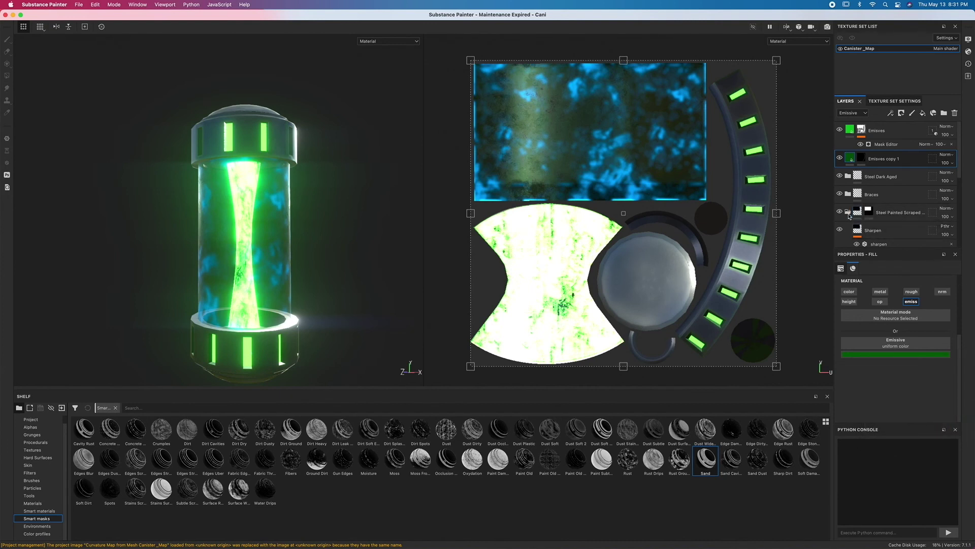
{"action": "scroll", "coordinate": [864, 214], "scroll_direction": "down", "scroll_amount": 8}
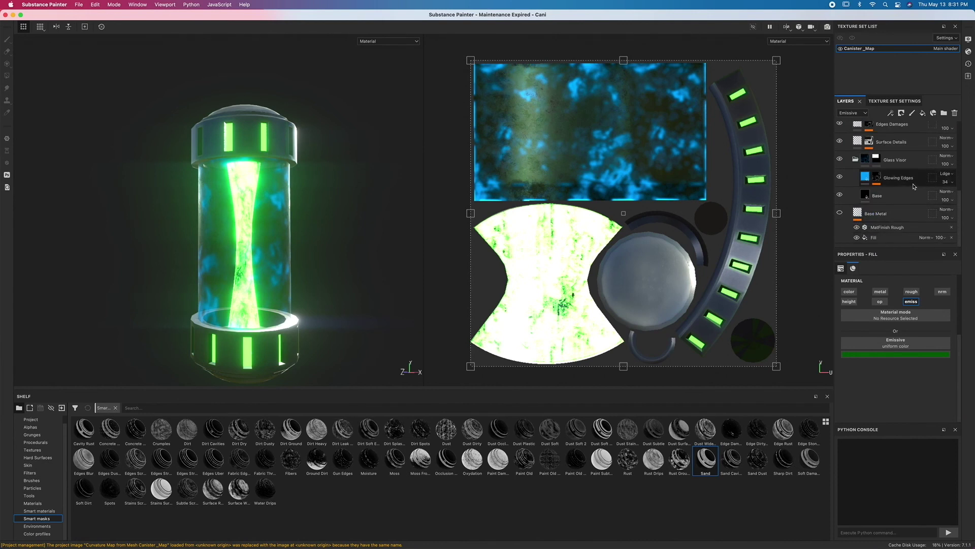
- Change the Glowing Edges emissive colour from blue to a muted green
{"action": "left_click", "coordinate": [898, 177]}
{"action": "left_click", "coordinate": [898, 354]}
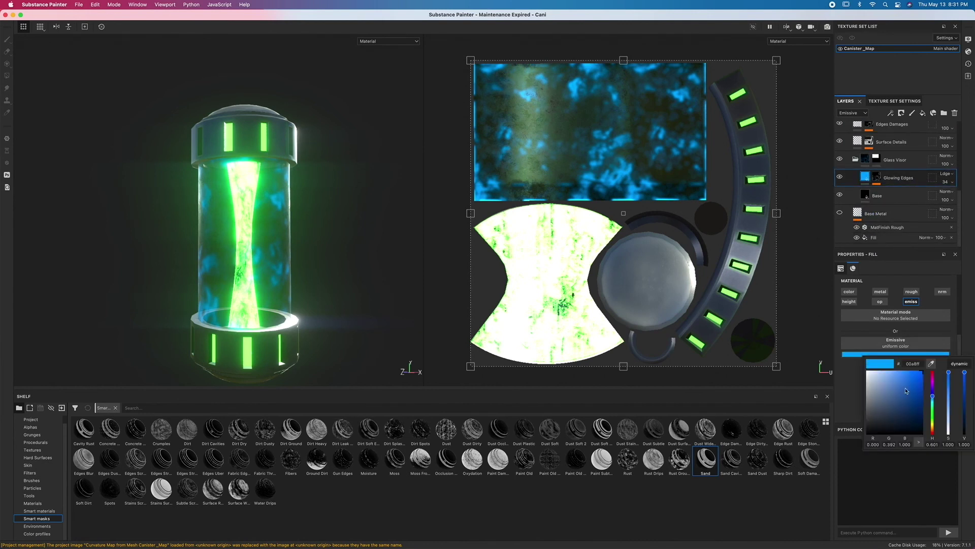
{"action": "left_click", "coordinate": [933, 411]}
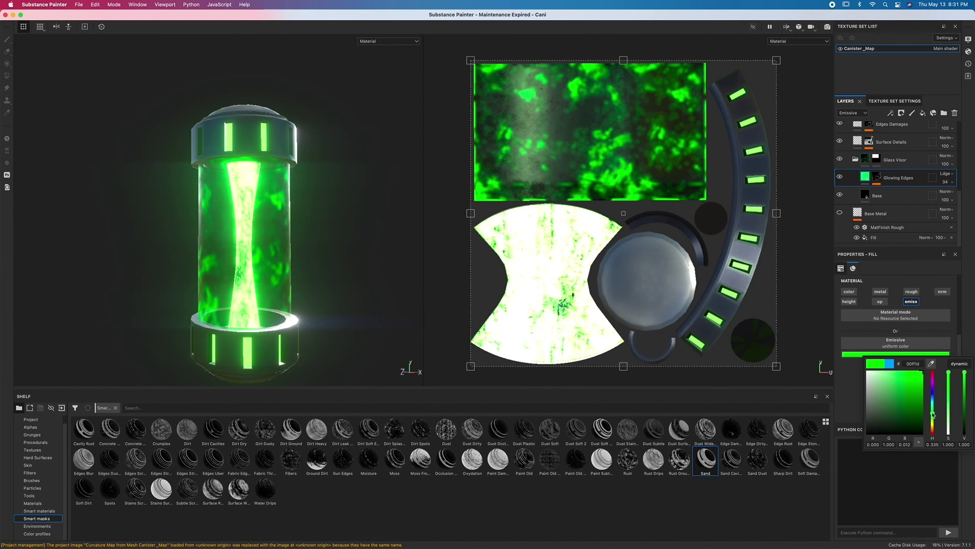
{"action": "left_click_drag", "start_coordinate": [900, 413], "coordinate": [897, 394]}
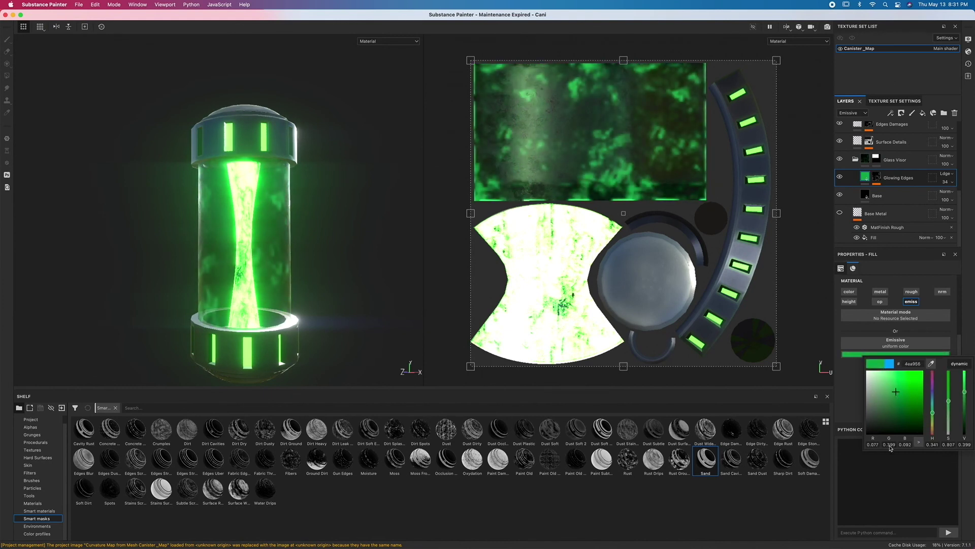